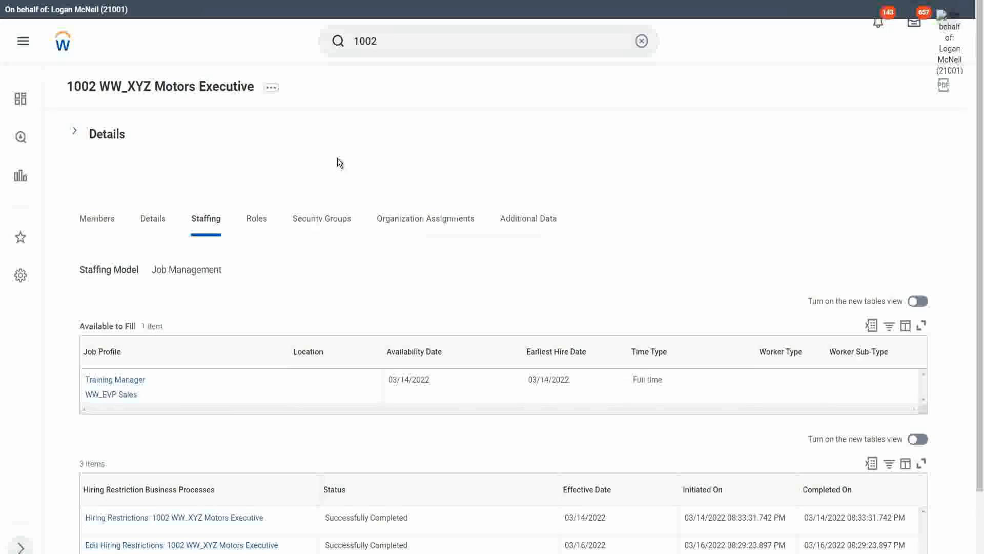
Step: Open the Create, Copy, or Link Definition form for the 1002 WW_XYZ Motors Executive organization
left_click(272, 92)
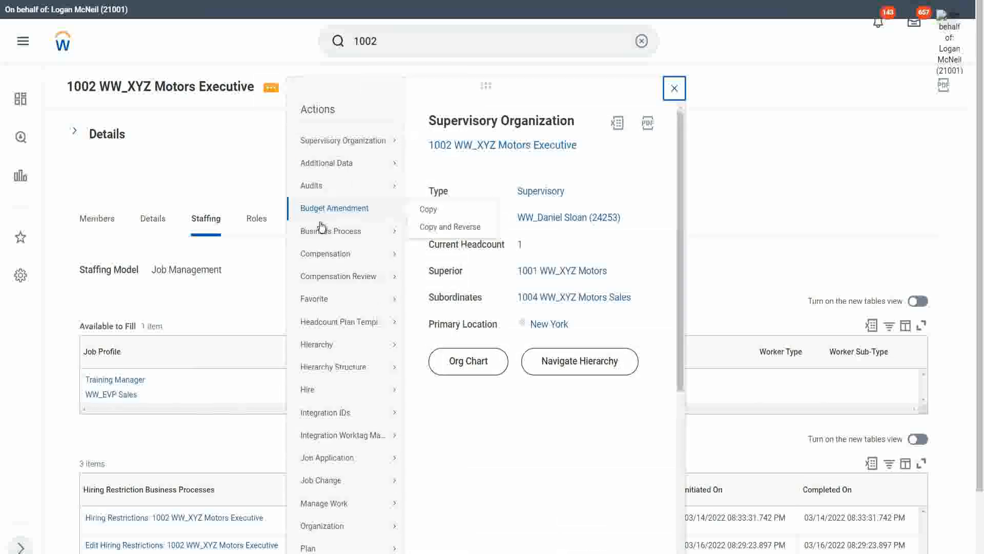
mouse_move(327, 243)
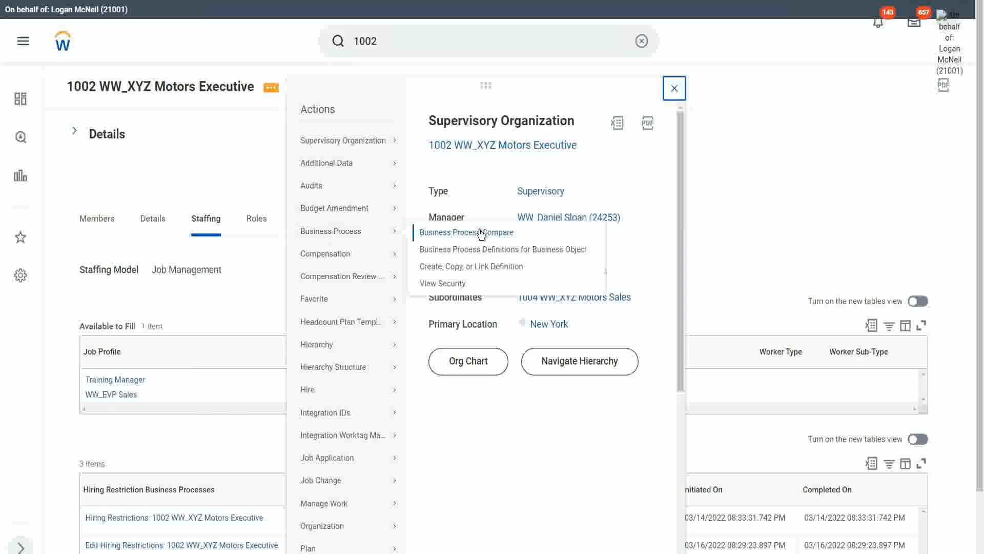
left_click(468, 268)
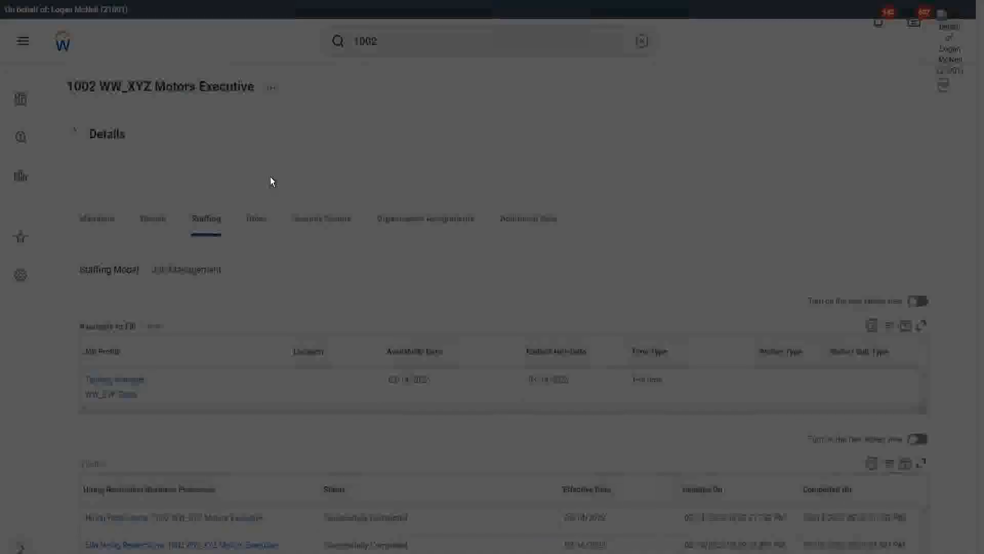
left_click(433, 216)
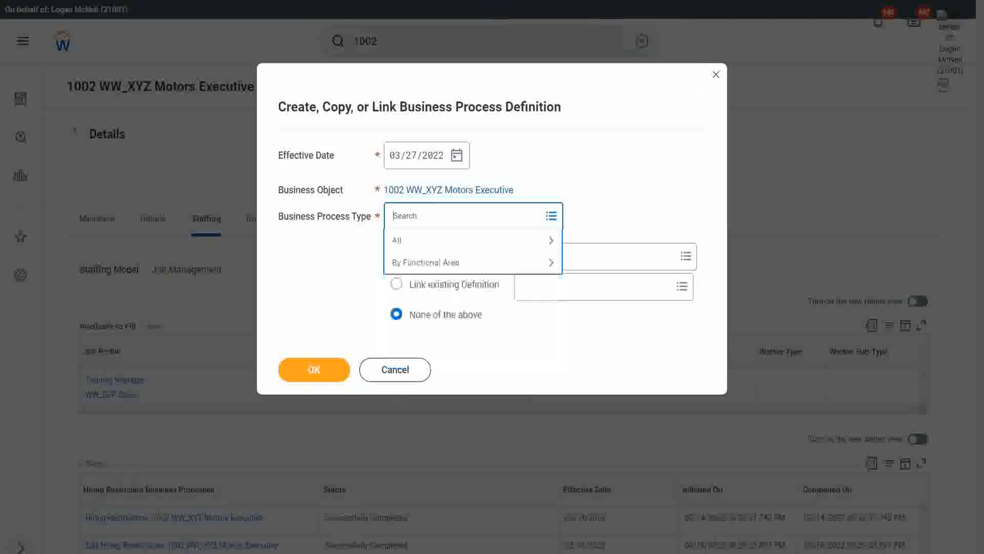
key("Return")
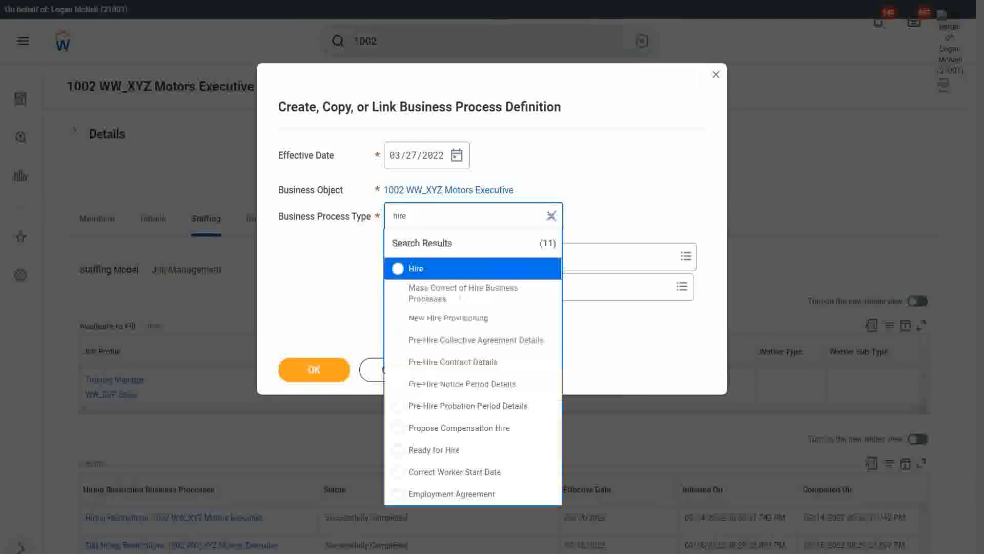
left_click(436, 271)
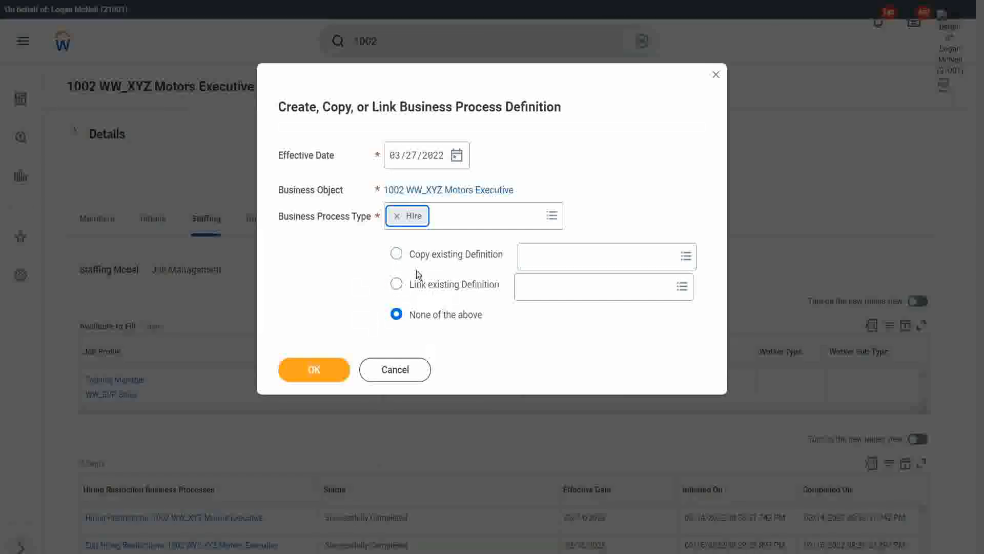
left_click(397, 215)
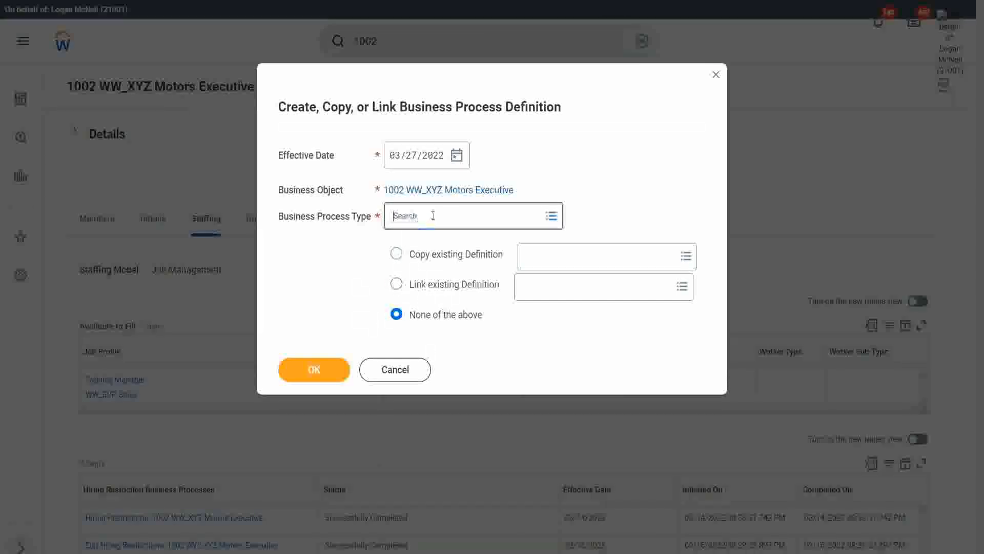
Step: Start a business process definition of type Propose Compensation Hire for 1002 WW_XYZ Motors Executive, without copying or linking an existing definition
left_click(434, 215)
type("propose comp'n")
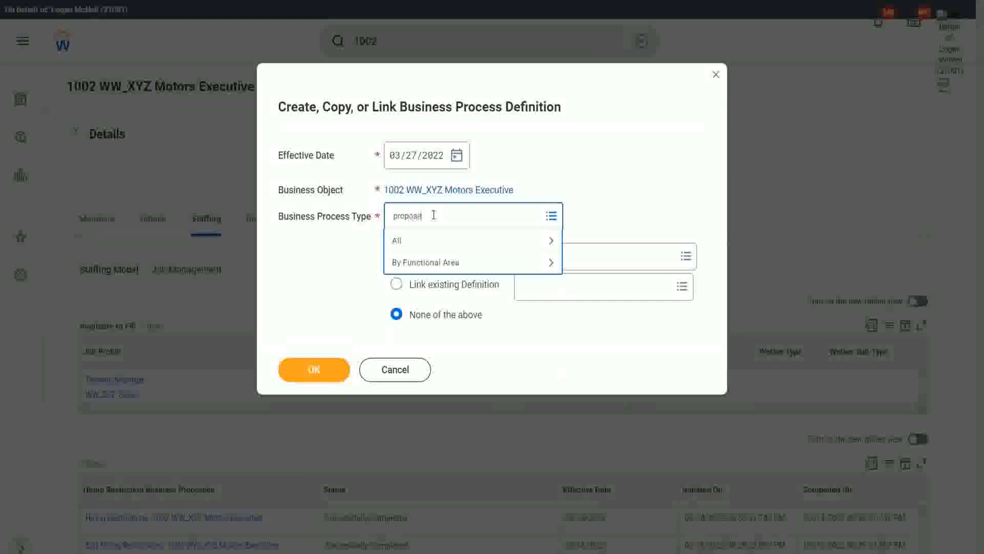
key("Return")
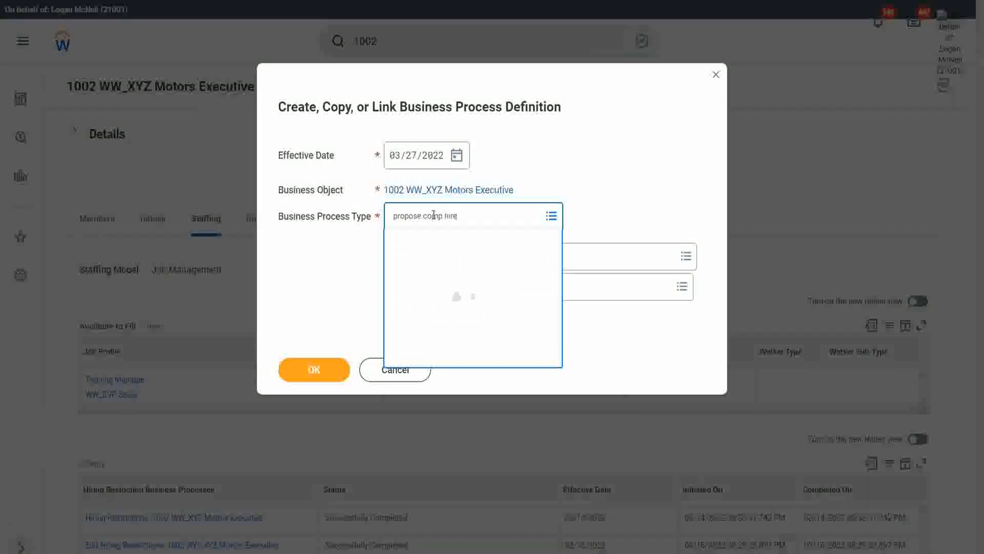
left_click(313, 370)
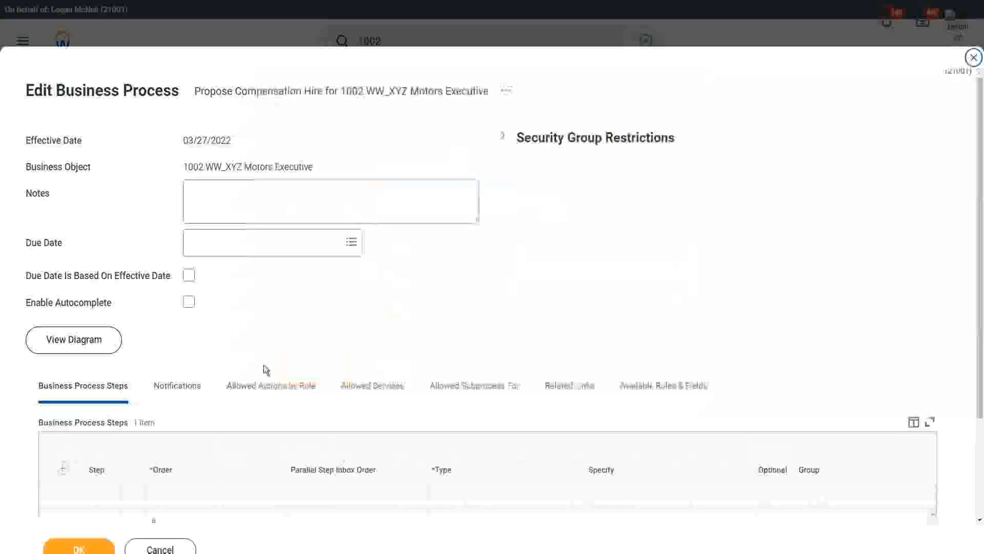
scroll(239, 410, "down", 2)
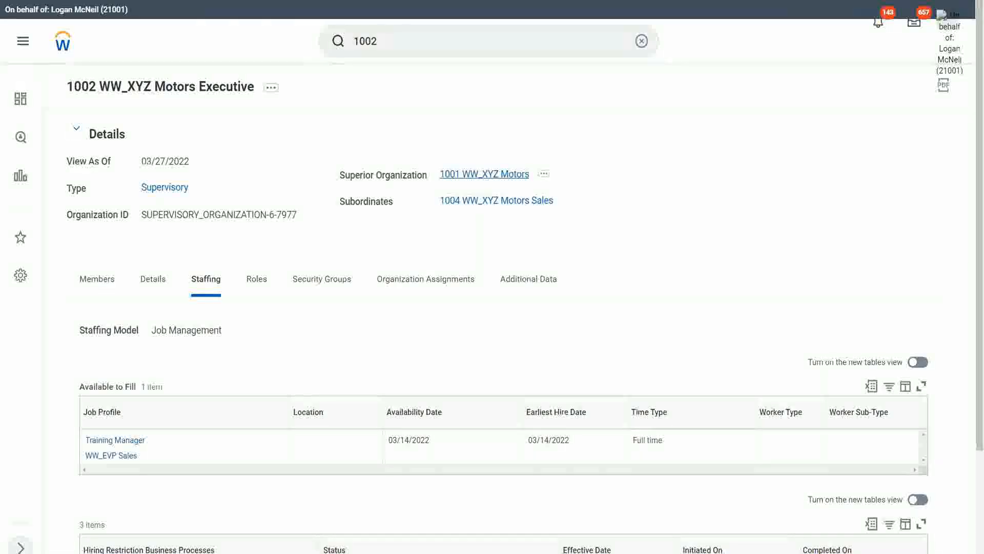
Step: Go to the superior organization 1001 WW_XYZ Motors and list its Business Process Definitions for Business Object
left_click(485, 174)
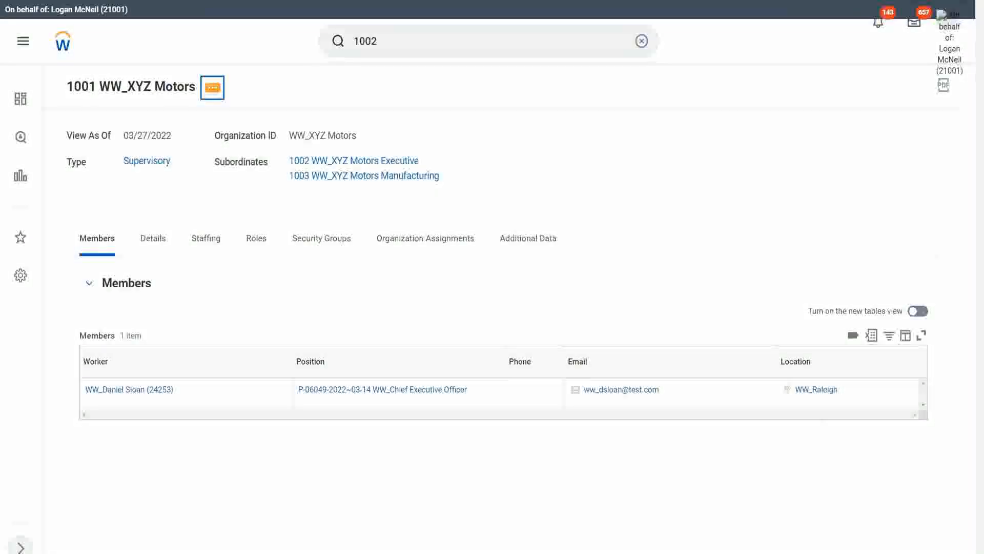
left_click(213, 87)
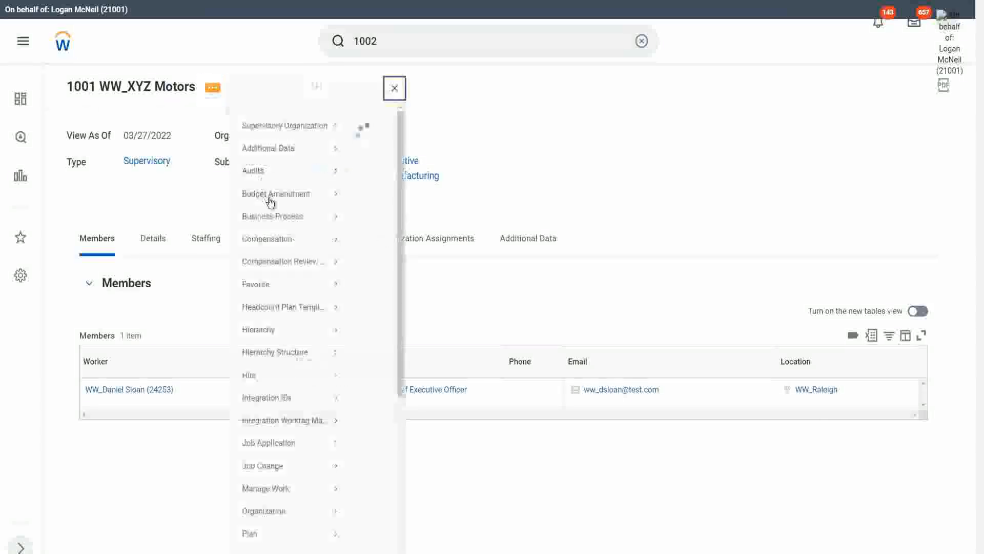
mouse_move(285, 233)
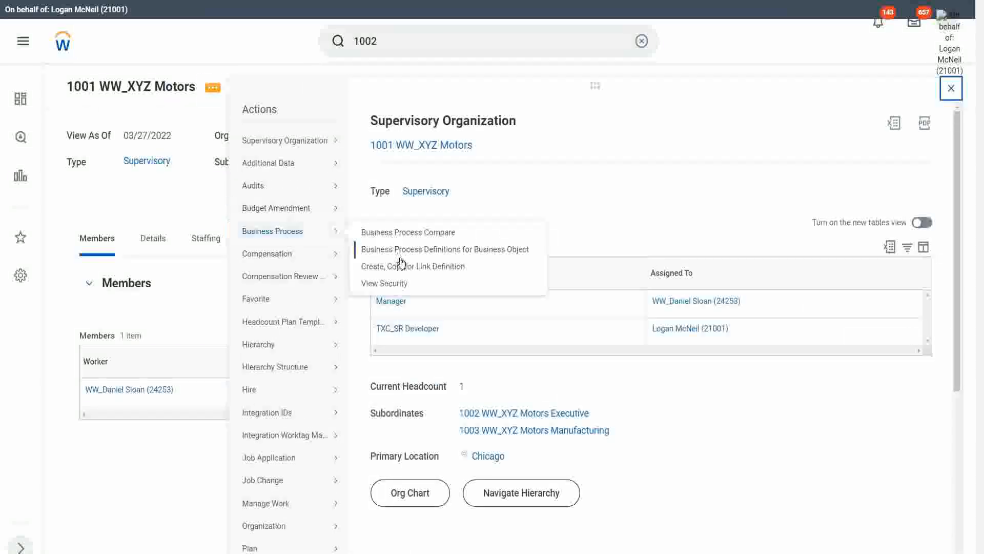
left_click(440, 250)
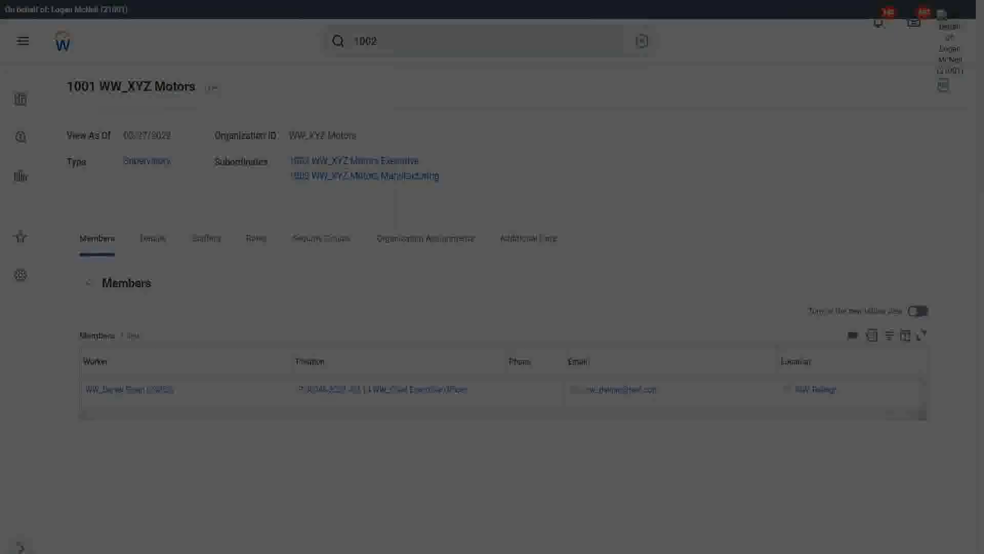
left_click(364, 255)
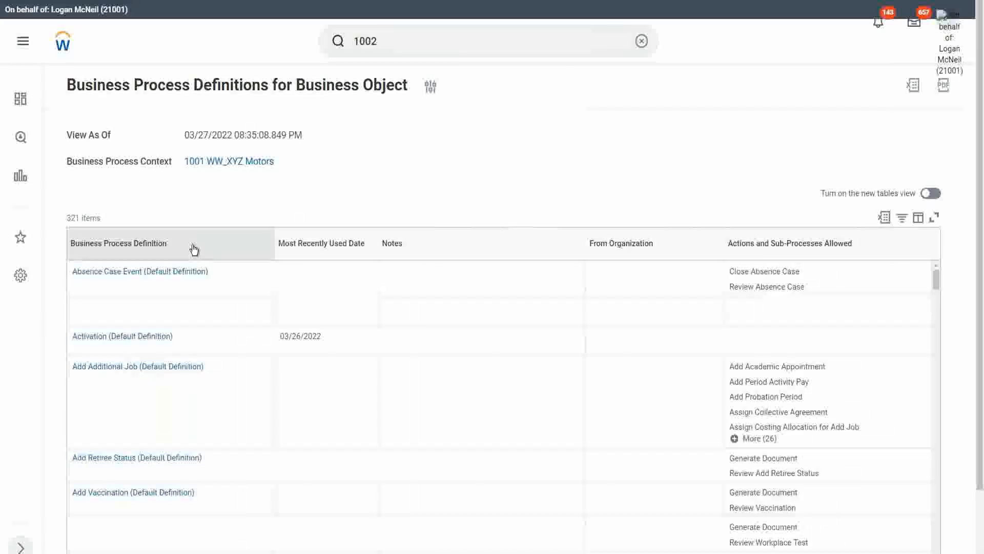
Step: Filter the business process definitions to the one that is Hire for 1001 WW_XYZ Motors
left_click(193, 249)
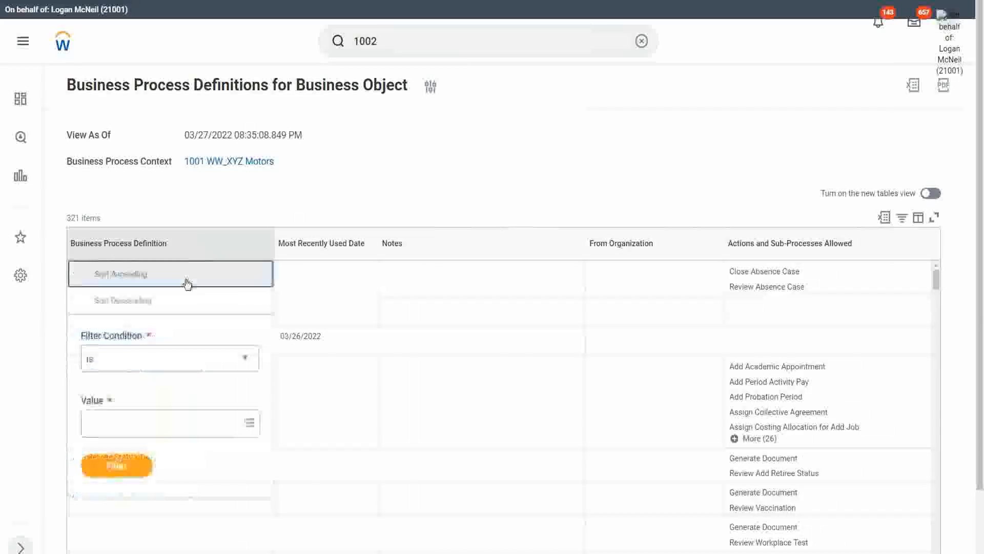
left_click(126, 429)
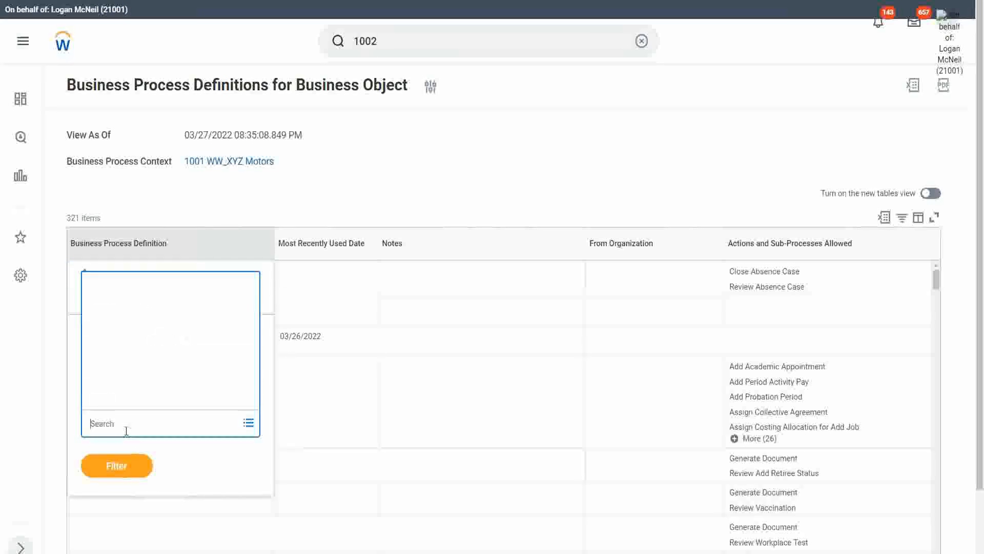
type("Hire")
key("Return")
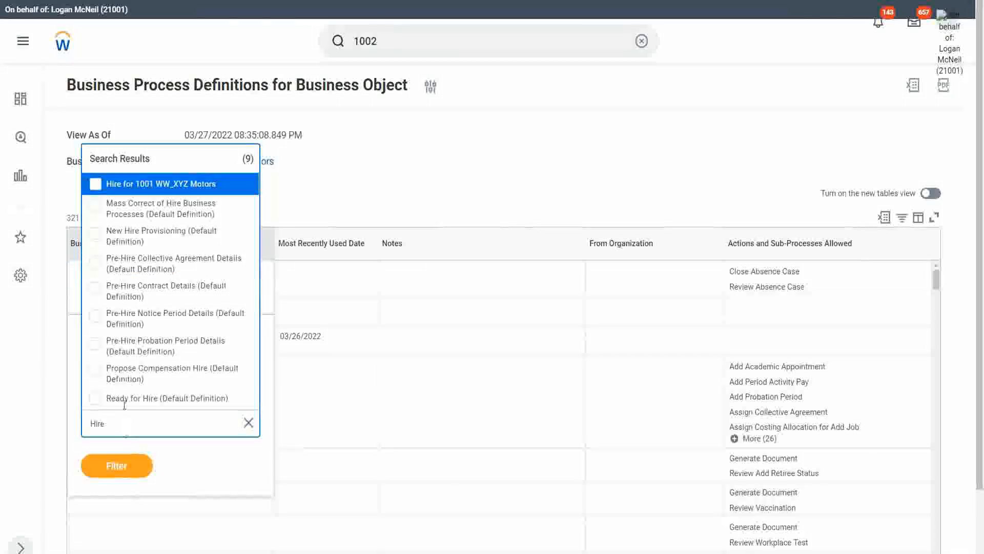
left_click(154, 183)
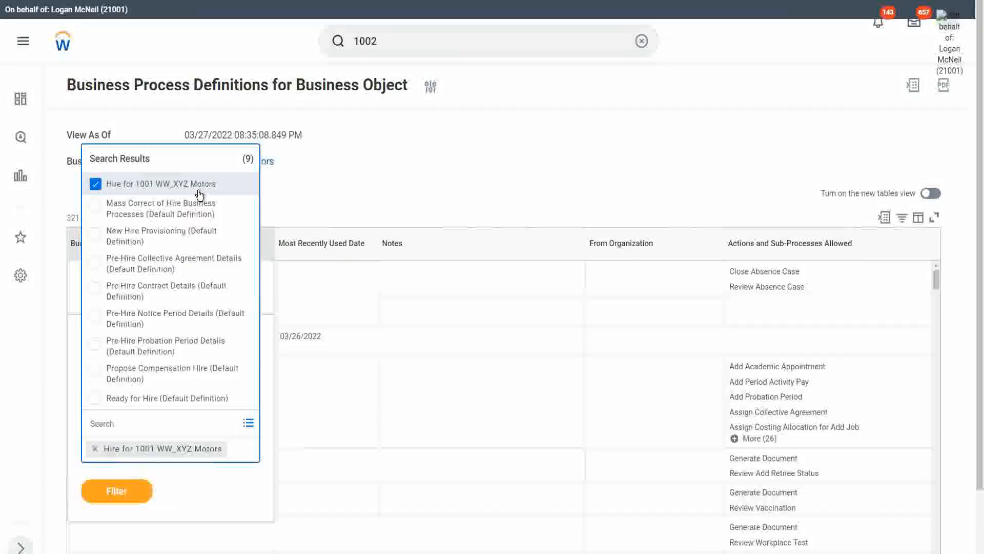
left_click(125, 499)
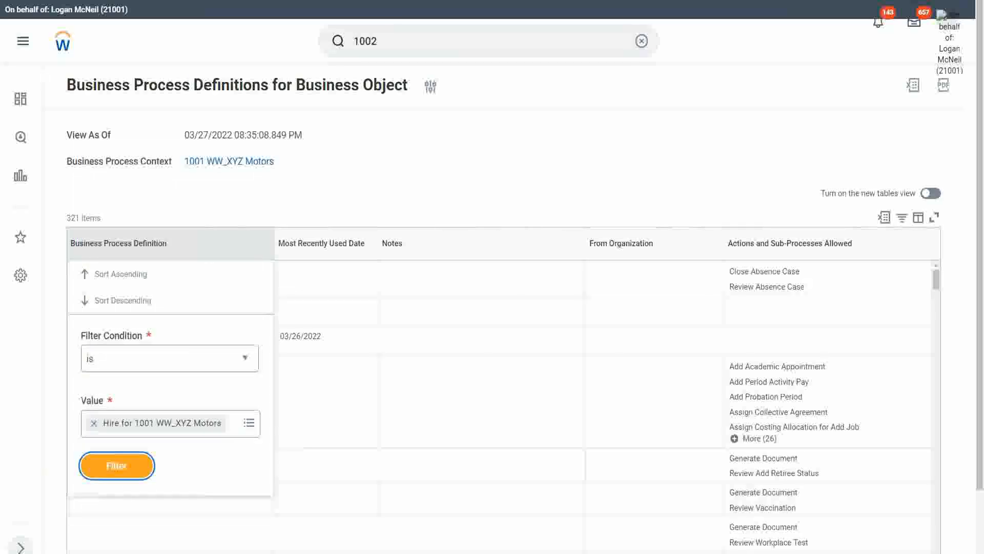
left_click(128, 468)
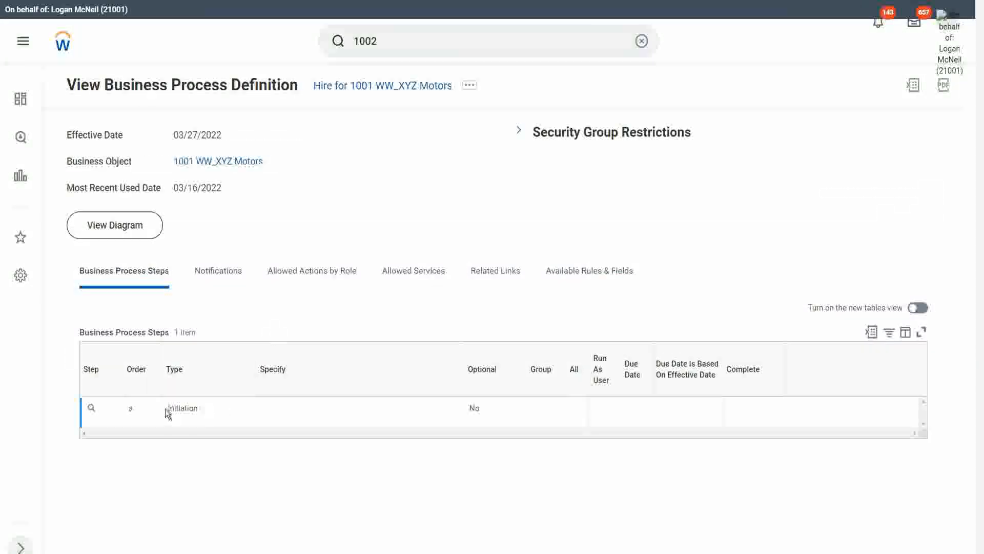
Step: Open the Hire for 1001 WW_XYZ Motors definition for editing with effective date 03/27/2022
left_click_drag(167, 408, 200, 409)
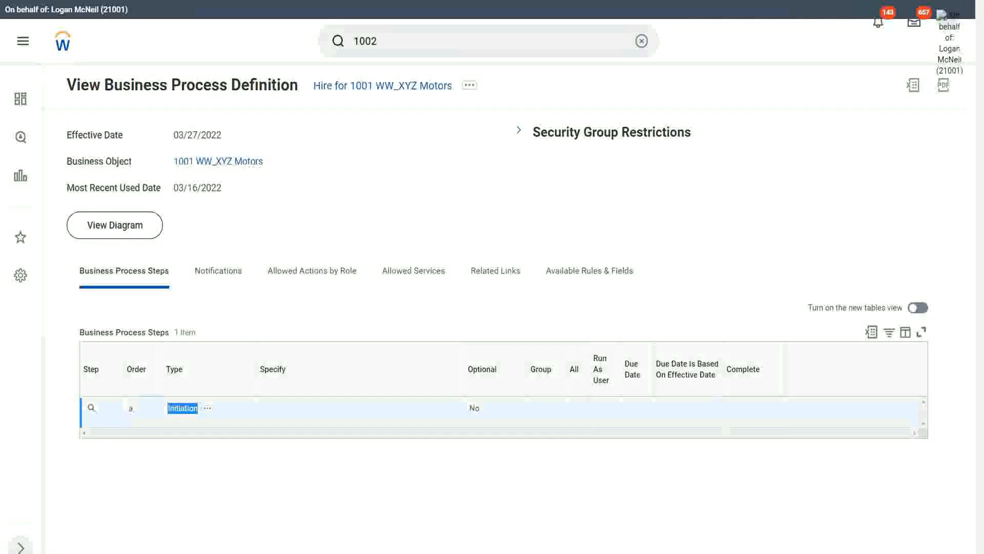
left_click(470, 85)
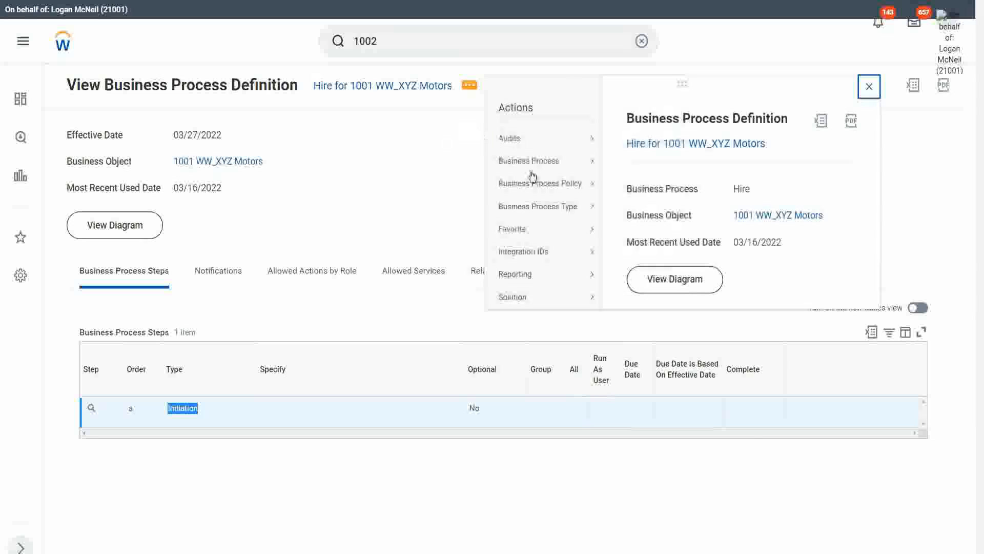
mouse_move(549, 168)
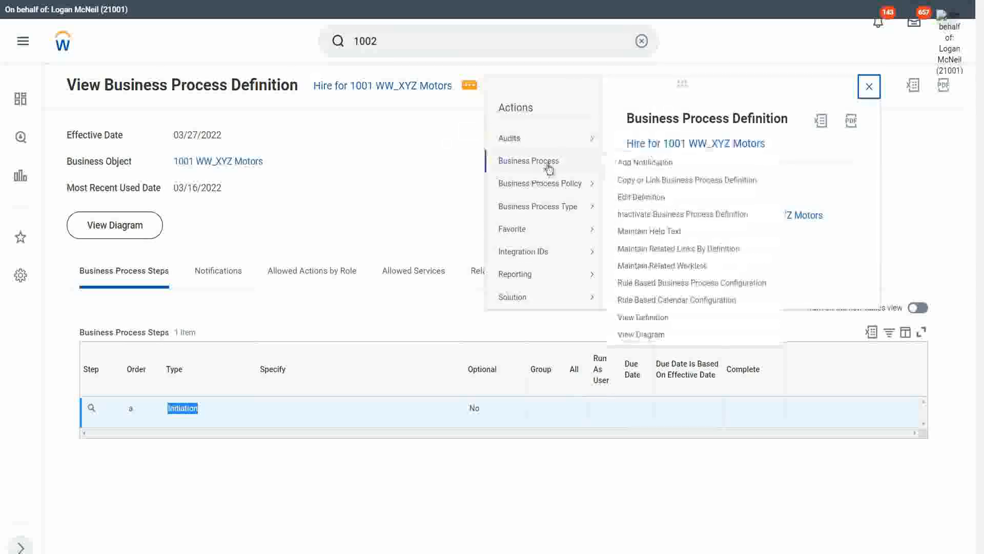
left_click(647, 204)
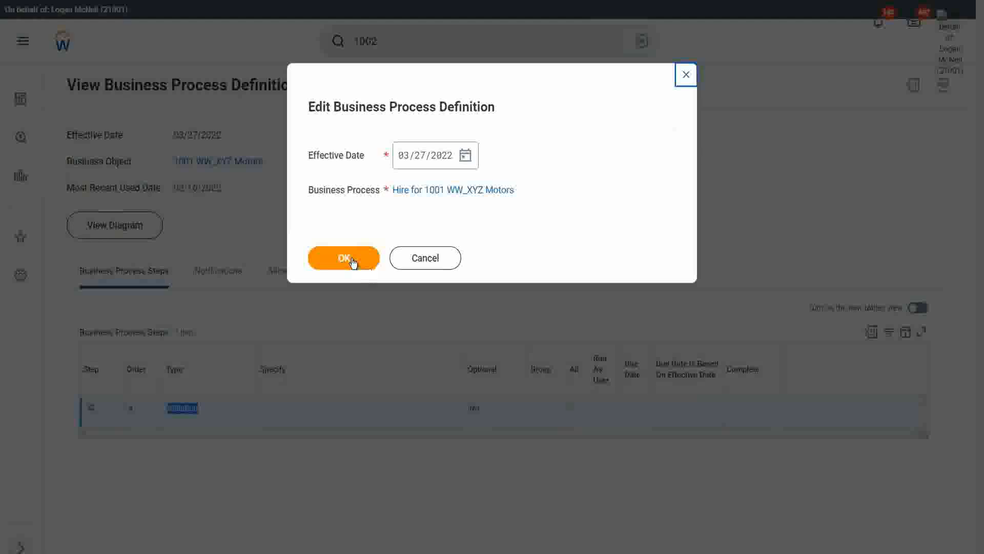
left_click(353, 263)
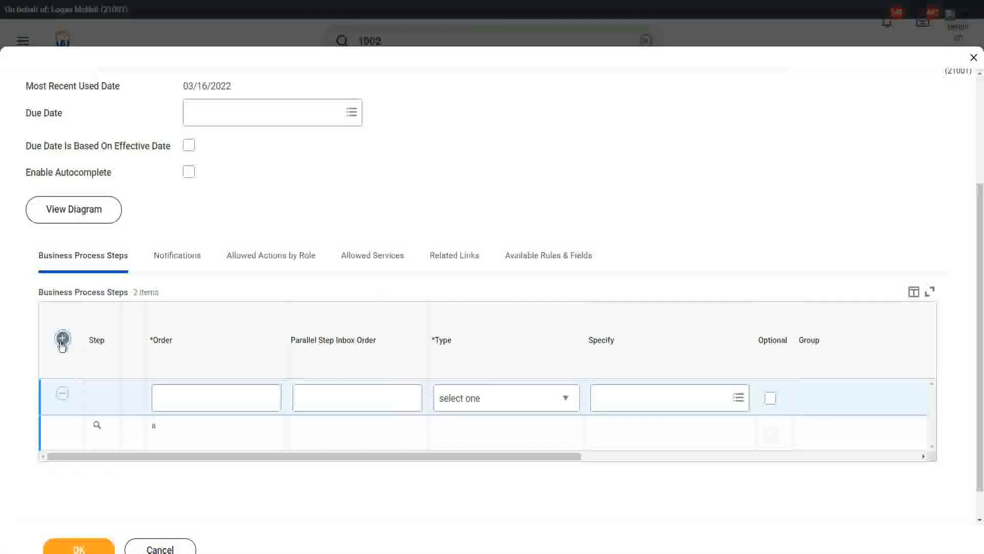
Step: Add a business process step with order b and type Action, specifying Propose Compensation Hire
left_click(182, 401)
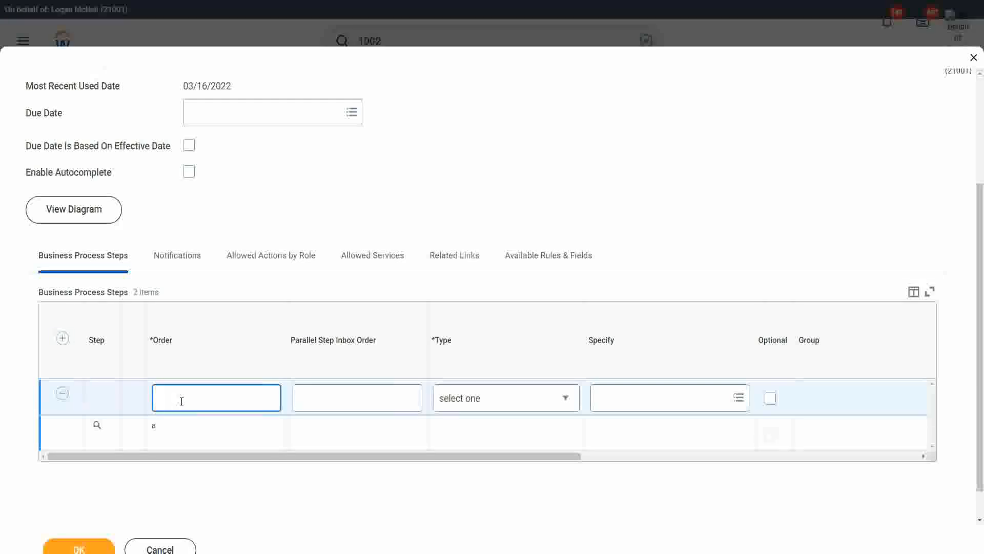
left_click(522, 402)
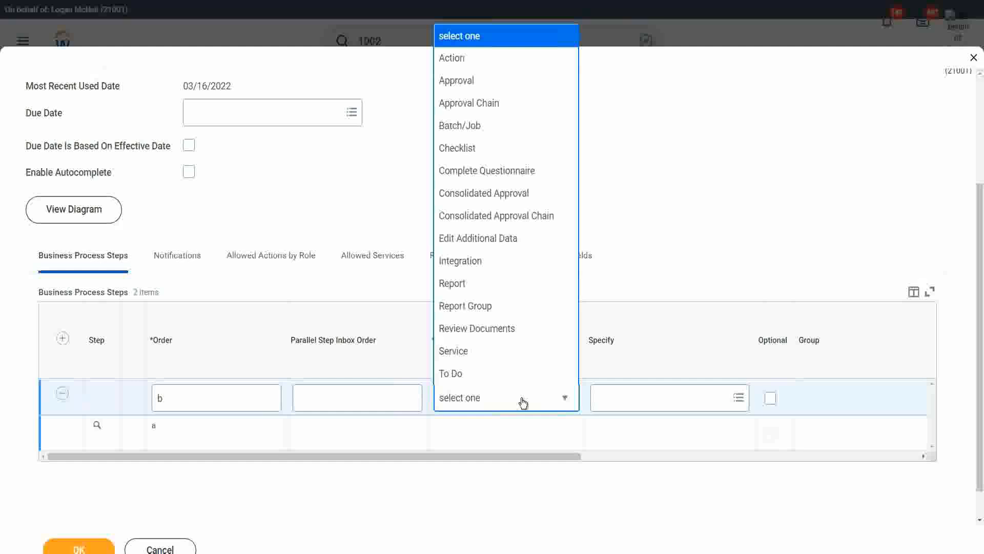
left_click(468, 62)
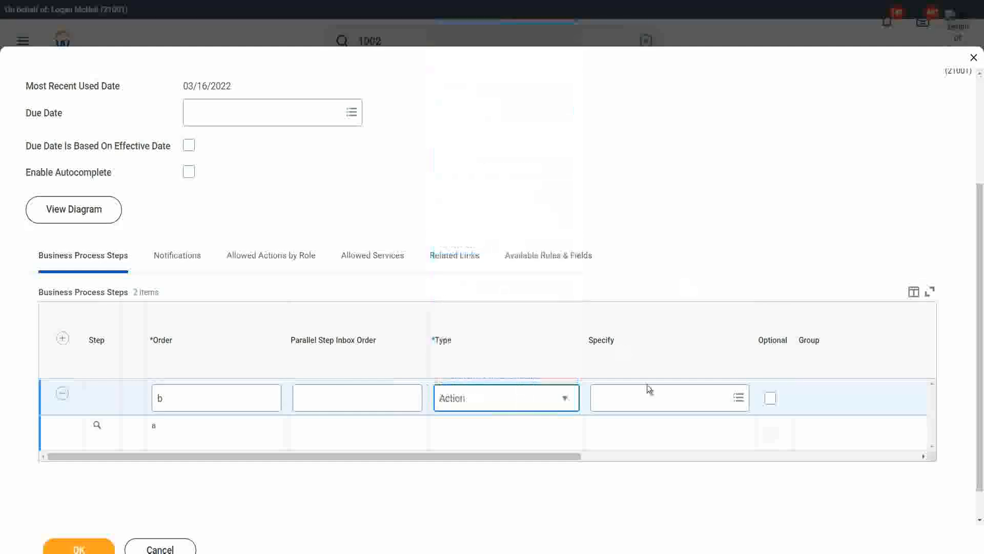
left_click(675, 408)
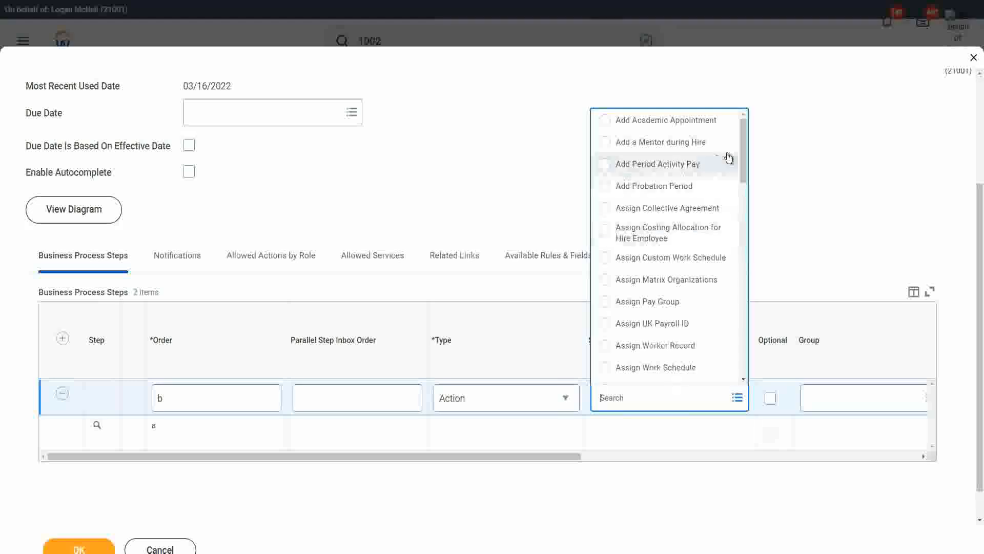
left_click_drag(745, 165, 756, 334)
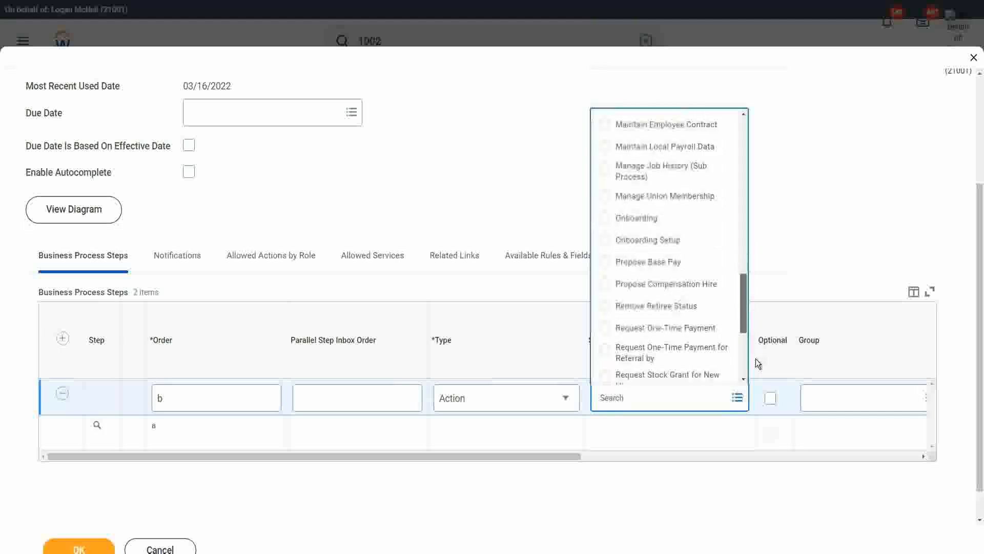
left_click(685, 287)
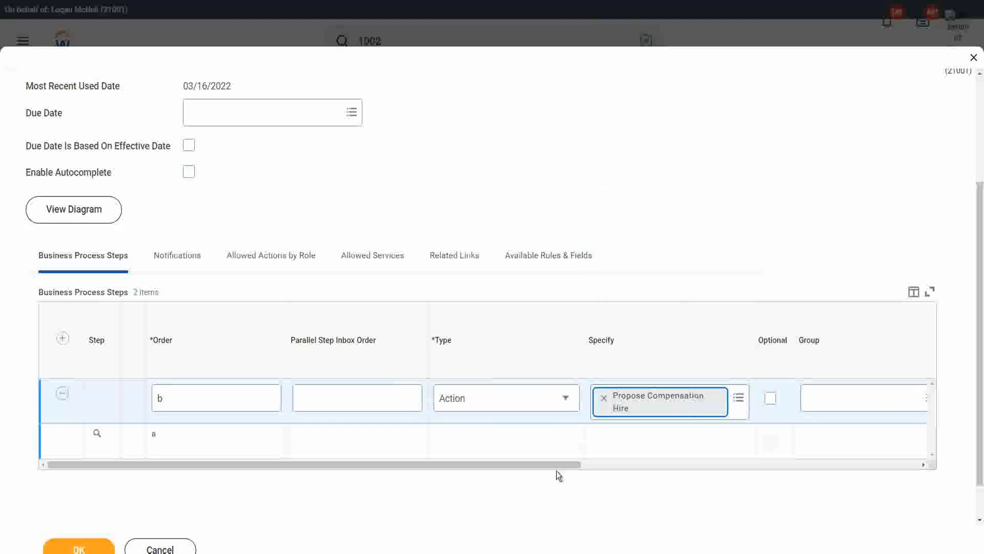
Step: Search the security groups for comp partner in the Group field of the Propose Compensation Hire step
left_click_drag(552, 466, 694, 477)
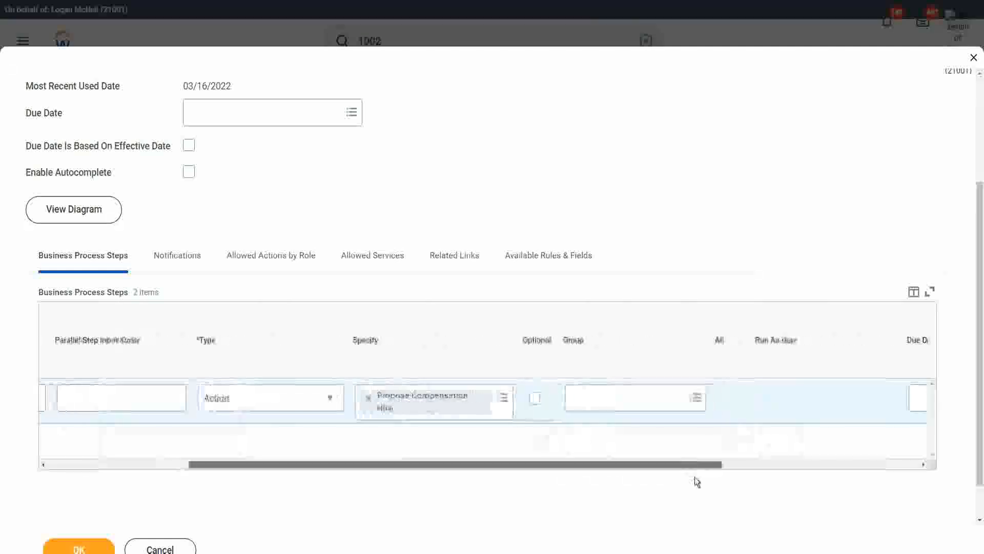
left_click(632, 405)
type("domp partner")
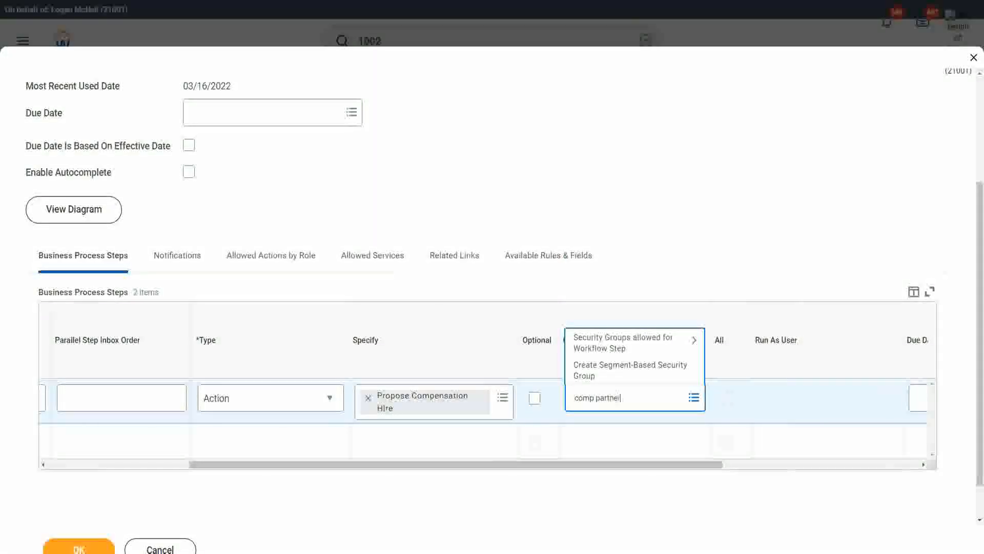
key("Return")
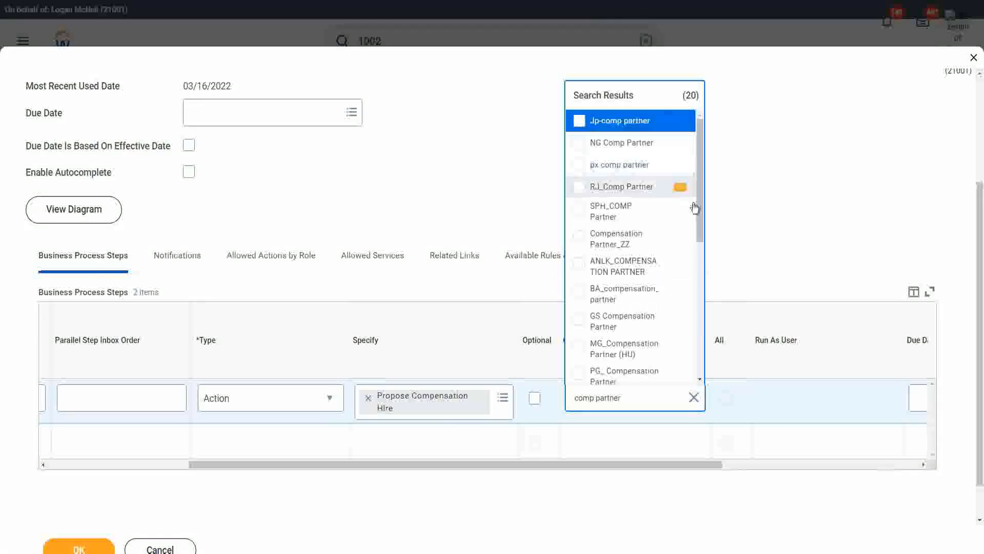
left_click_drag(703, 213, 694, 193)
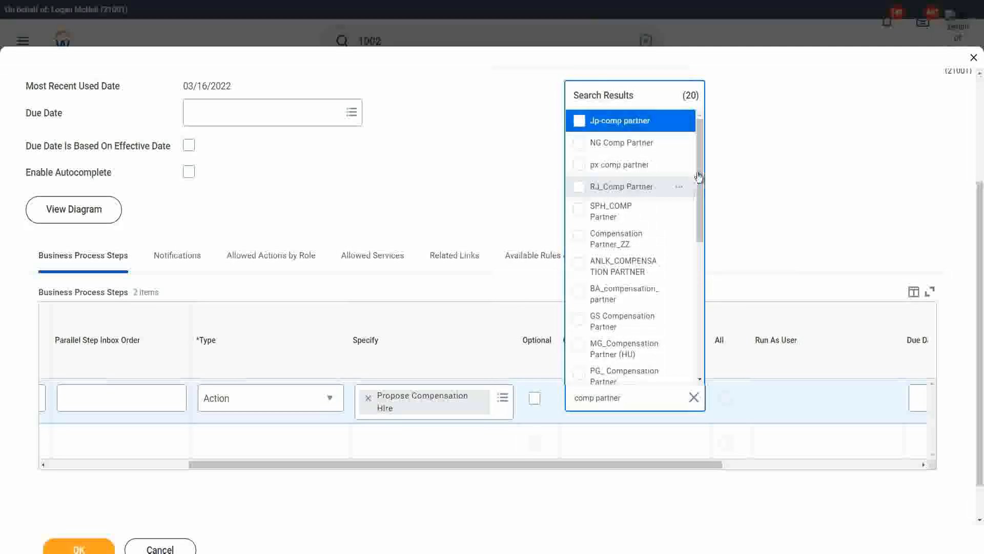
Step: Search the security groups for HR Partner and set the Propose Compensation Hire step's group to HR Partner - M
left_click_drag(638, 398, 570, 399)
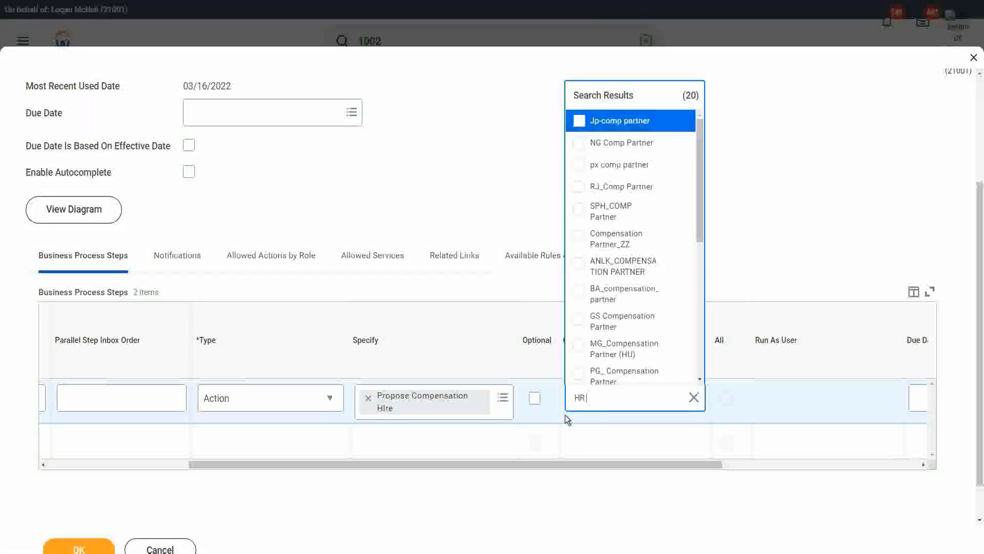
type("HR Partner")
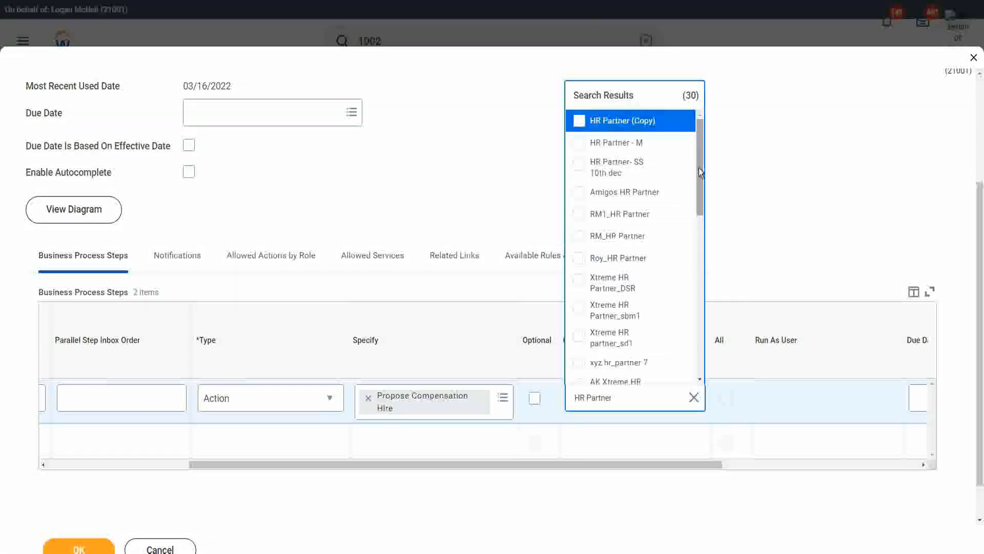
mouse_move(699, 168)
left_mouse_down()
mouse_move(704, 324)
mouse_move(701, 153)
left_mouse_up()
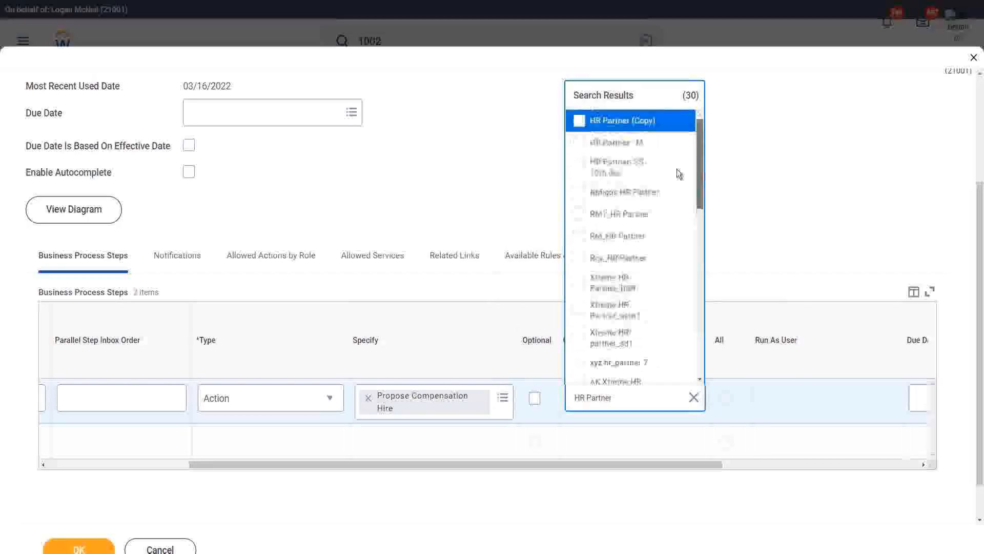
left_click(580, 144)
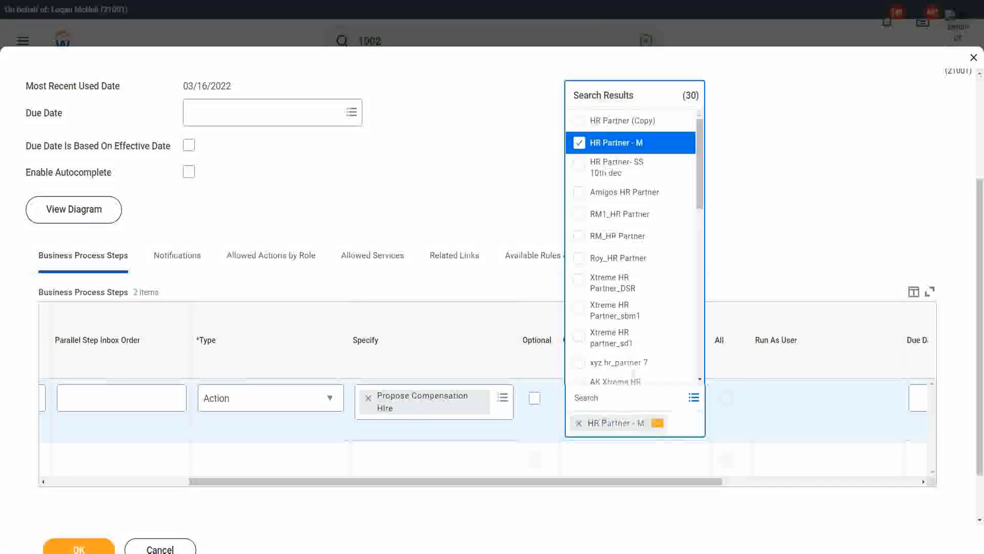
Step: Check the details of the HR Partner - M security group and save the edited Hire business process definition
left_click(611, 423)
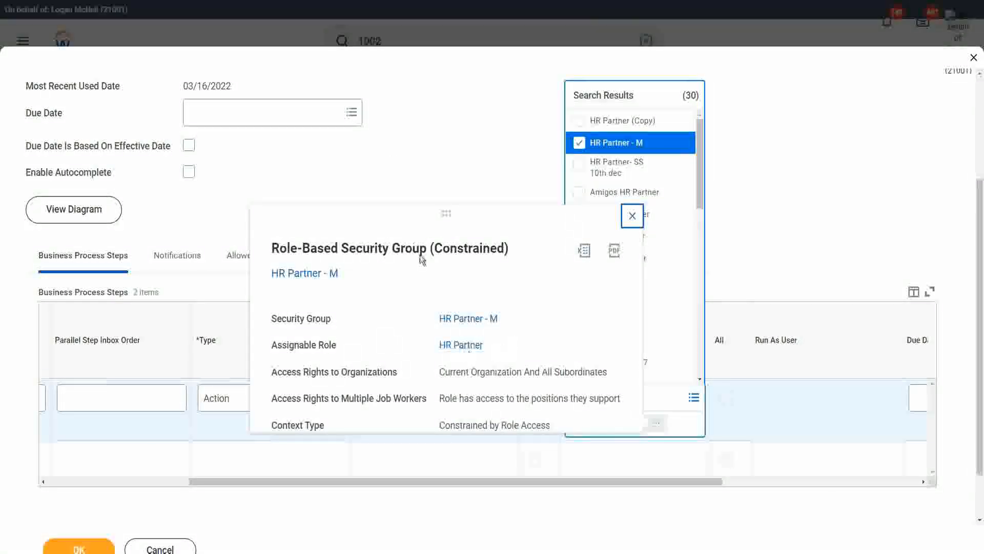
left_click(500, 156)
left_click(750, 267)
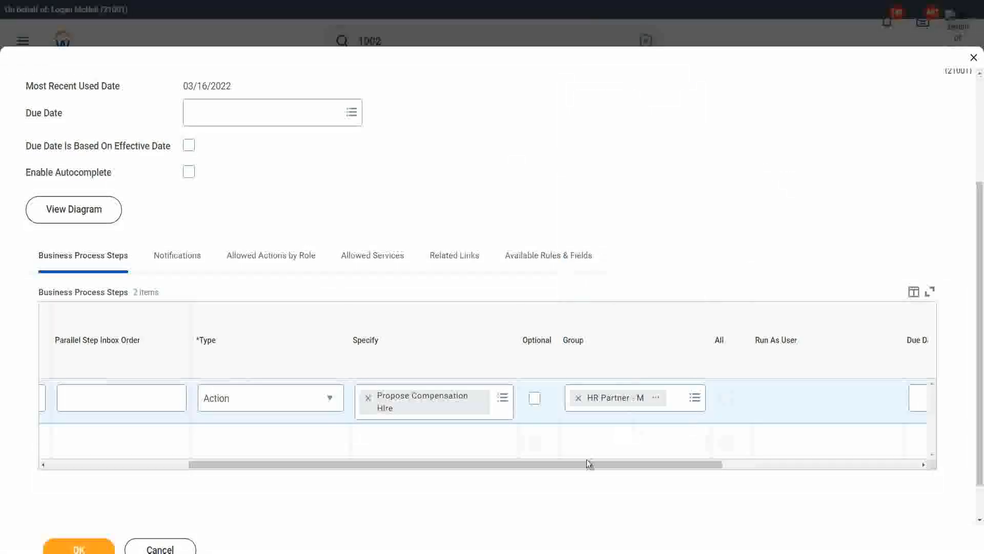
left_click_drag(452, 467, 154, 533)
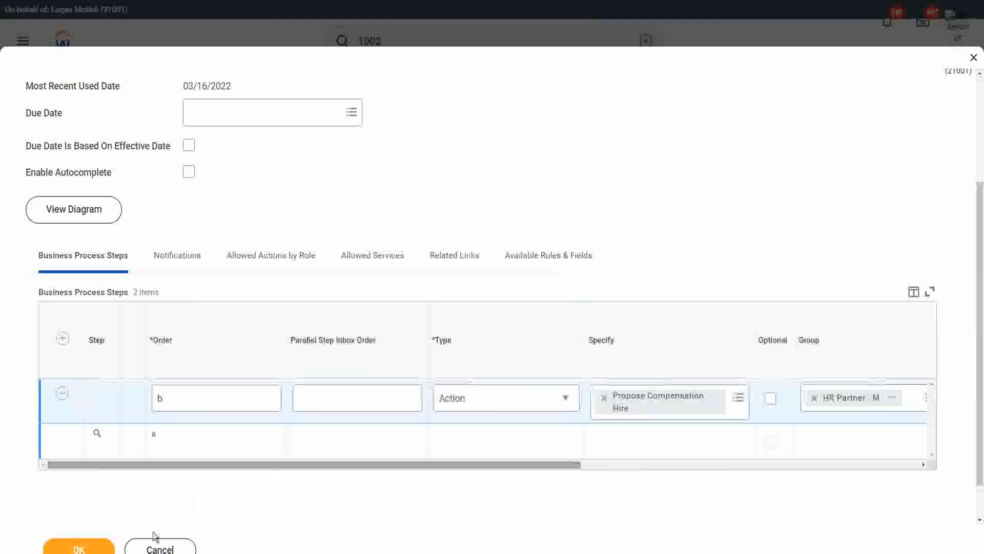
left_click(79, 549)
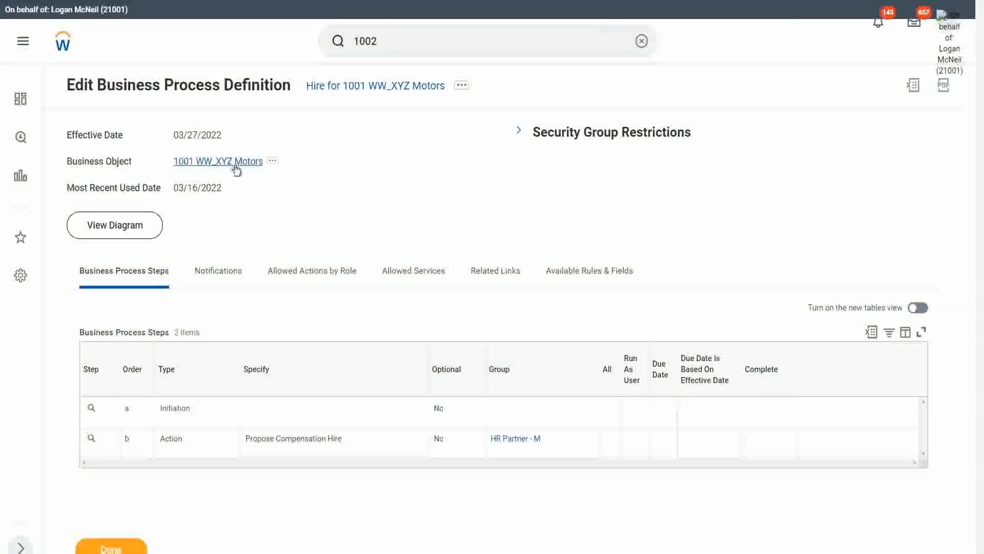
Step: Start Assign Roles for the organization 1001 WW_XYZ Motors with effective date 03/27/2022
left_click(273, 161)
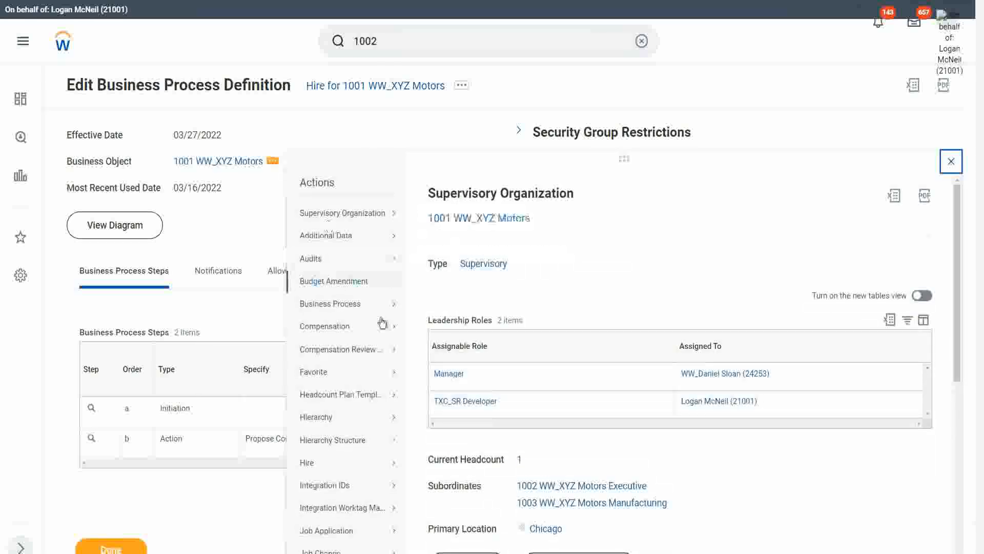
mouse_move(361, 290)
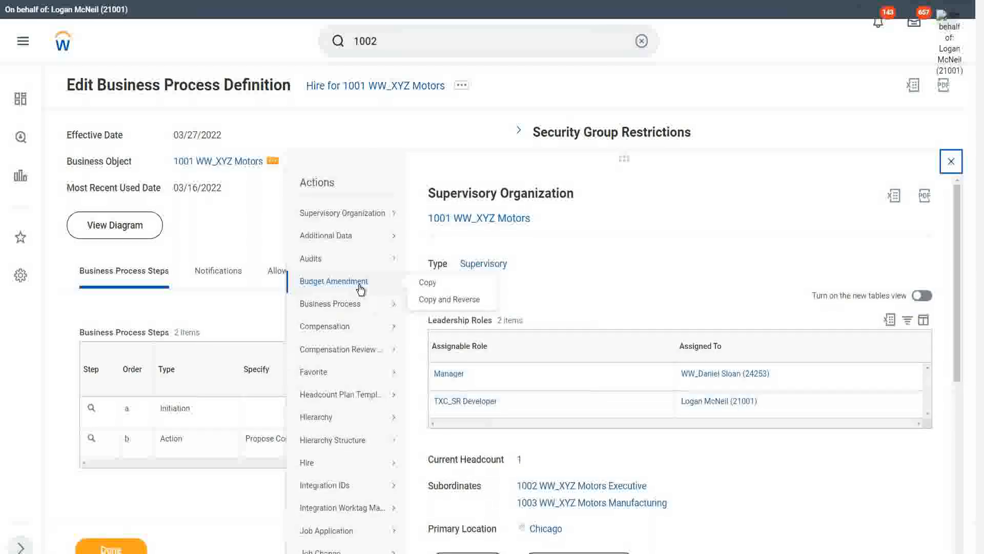
scroll(360, 290, "down", 1)
mouse_move(360, 267)
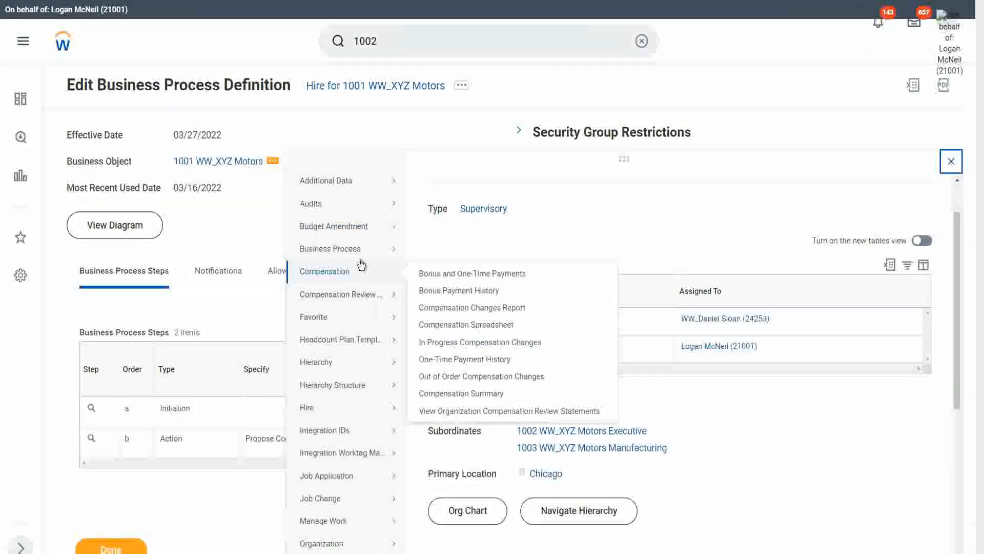
mouse_move(346, 183)
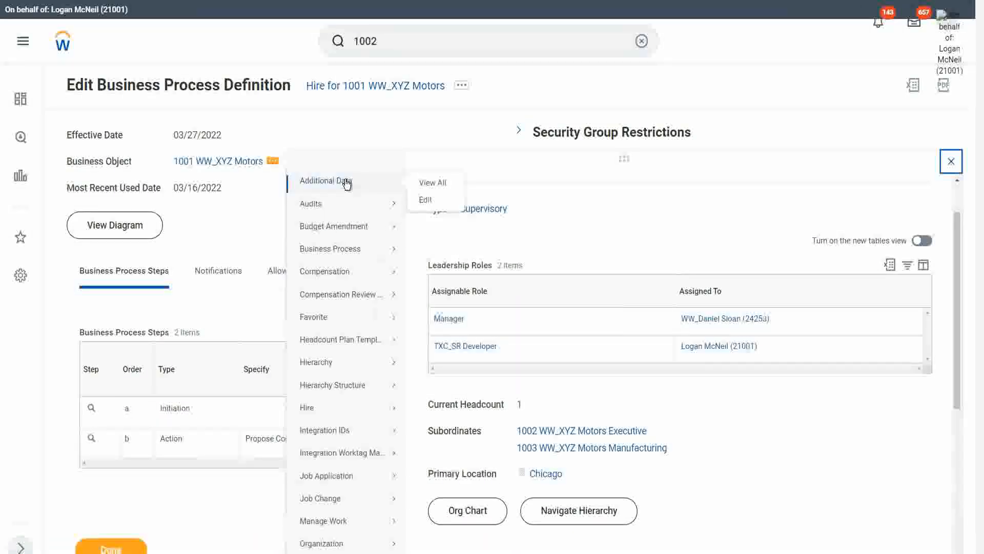
mouse_move(345, 203)
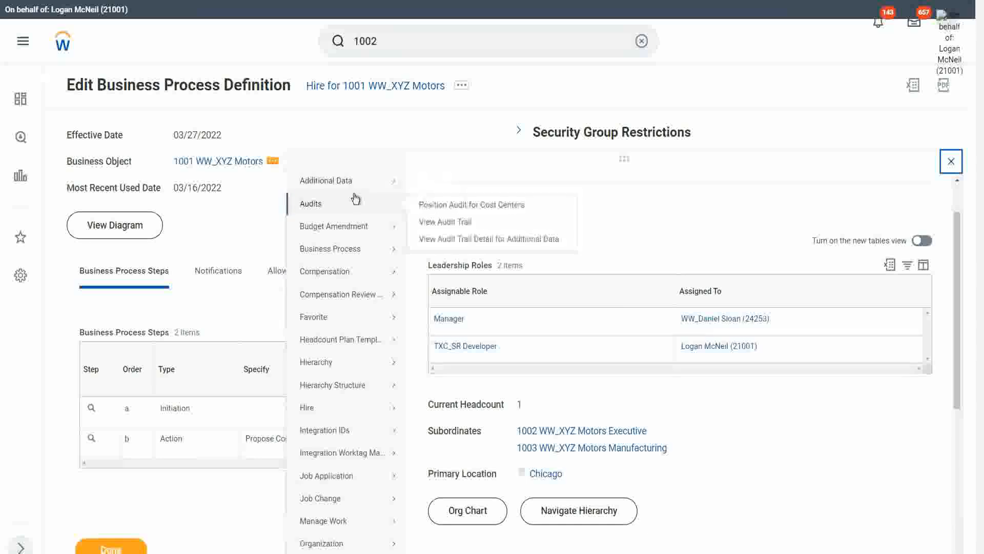
scroll(353, 201, "down", 1)
scroll(356, 203, "down", 4)
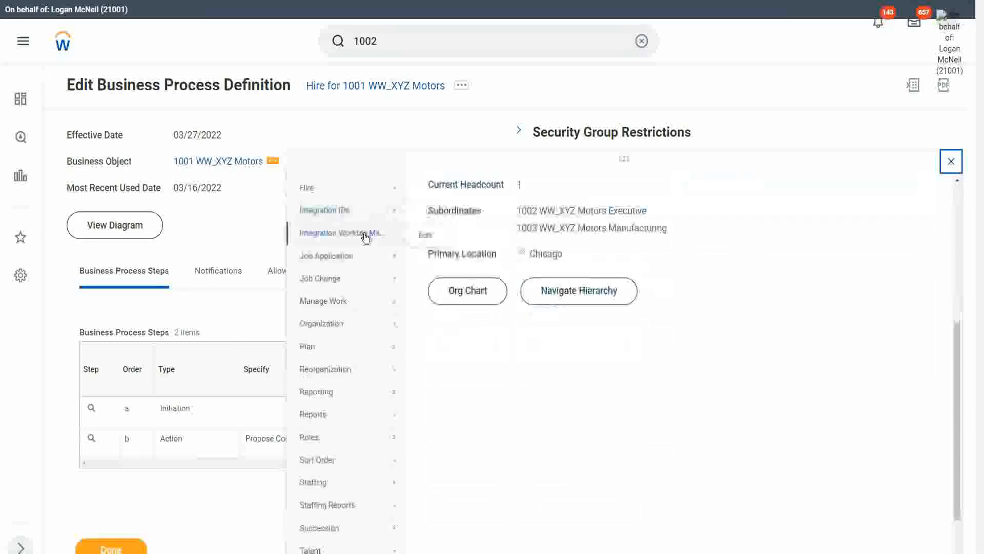
mouse_move(353, 365)
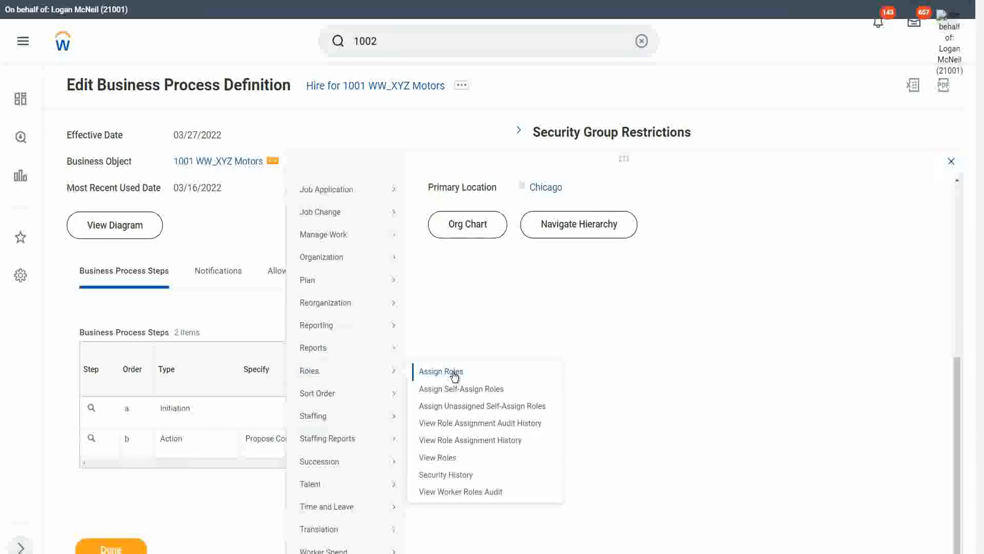
left_click(428, 372)
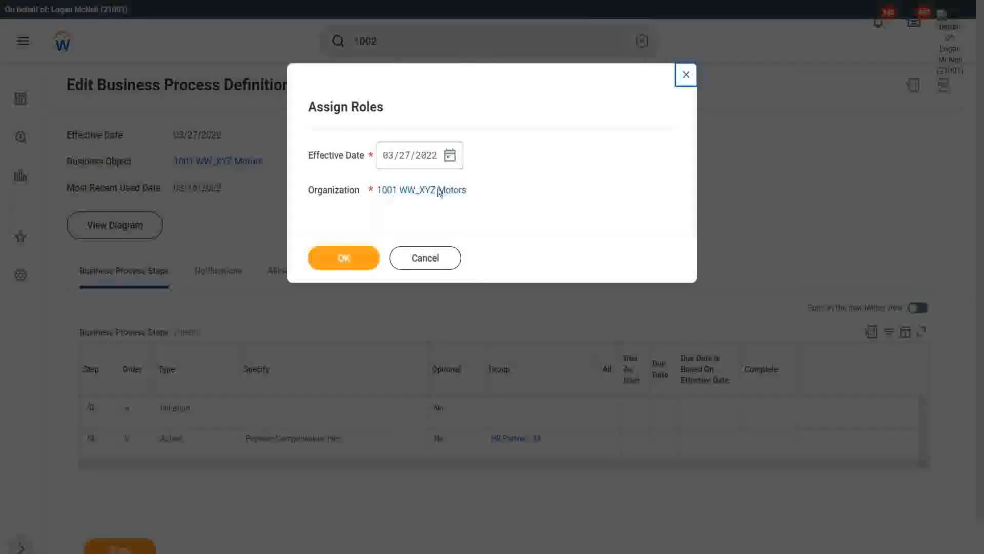
left_click(345, 258)
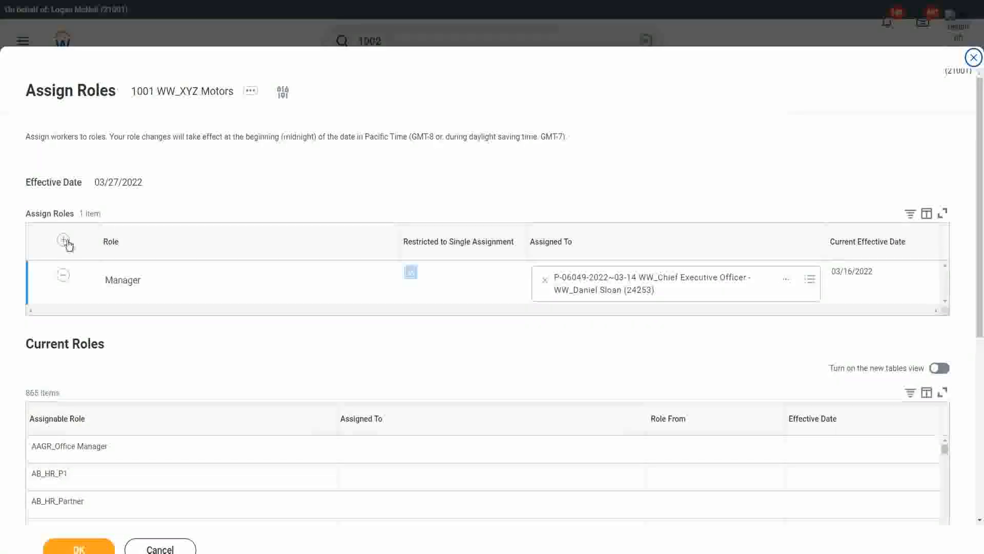
Step: Add a new role assignment row and search the assignable roles for HR Partner
left_click(63, 240)
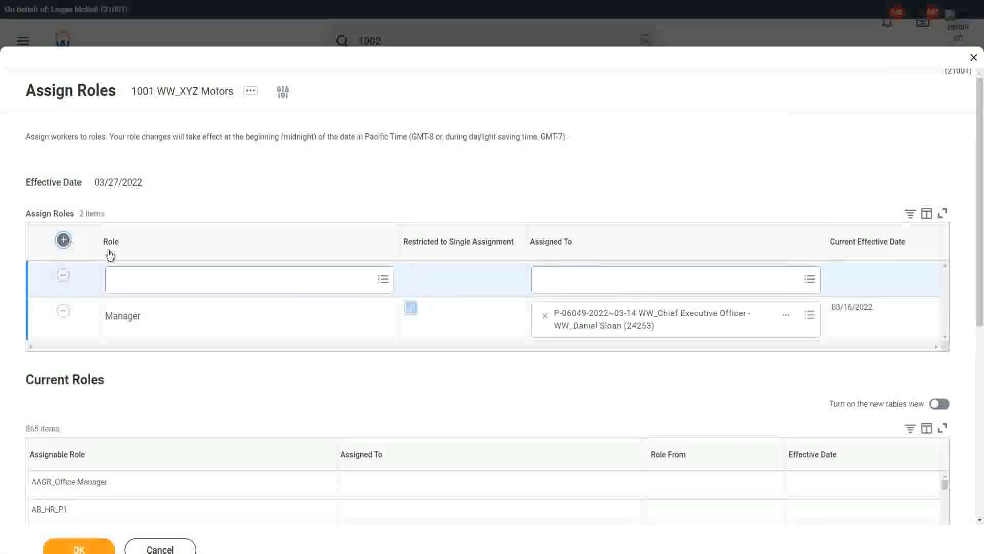
left_click(153, 288)
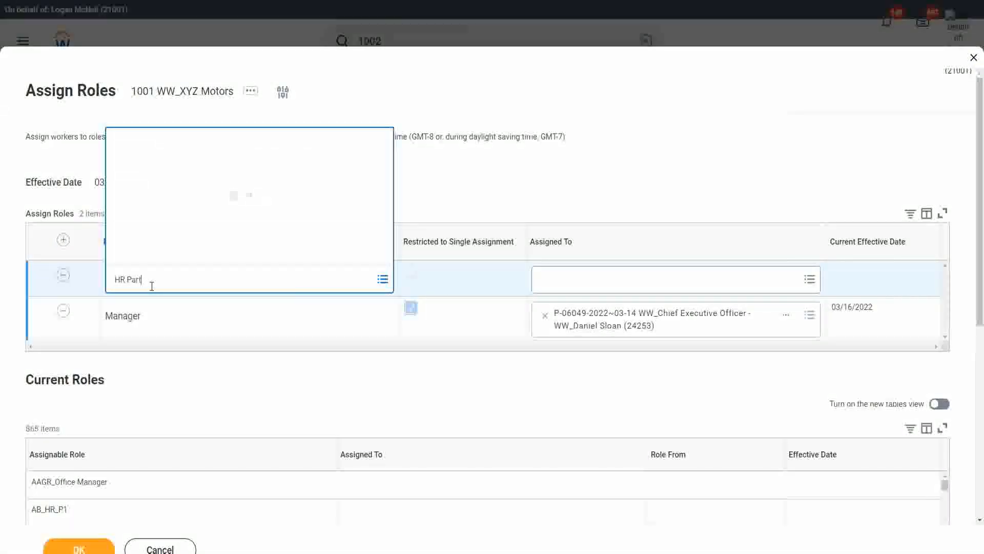
type("ner")
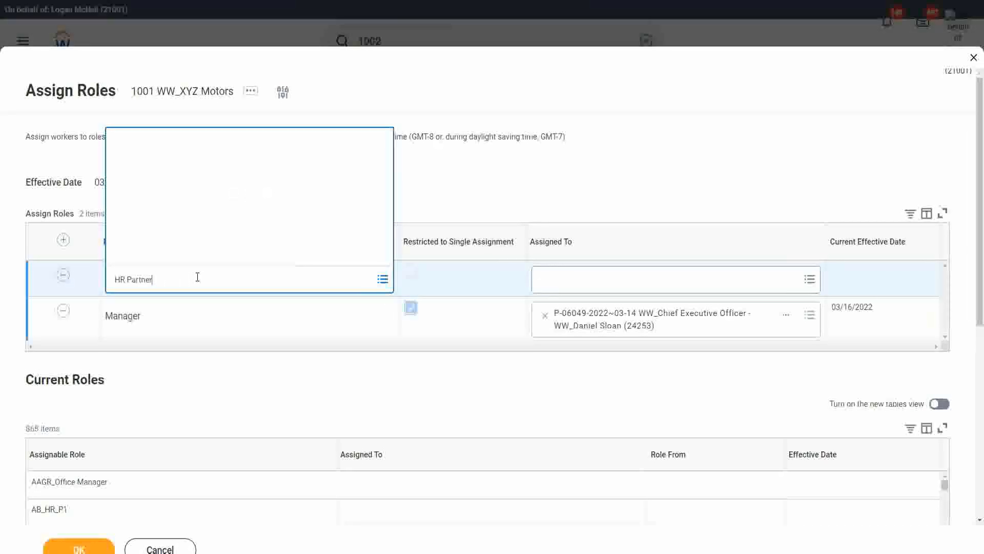
key("Return")
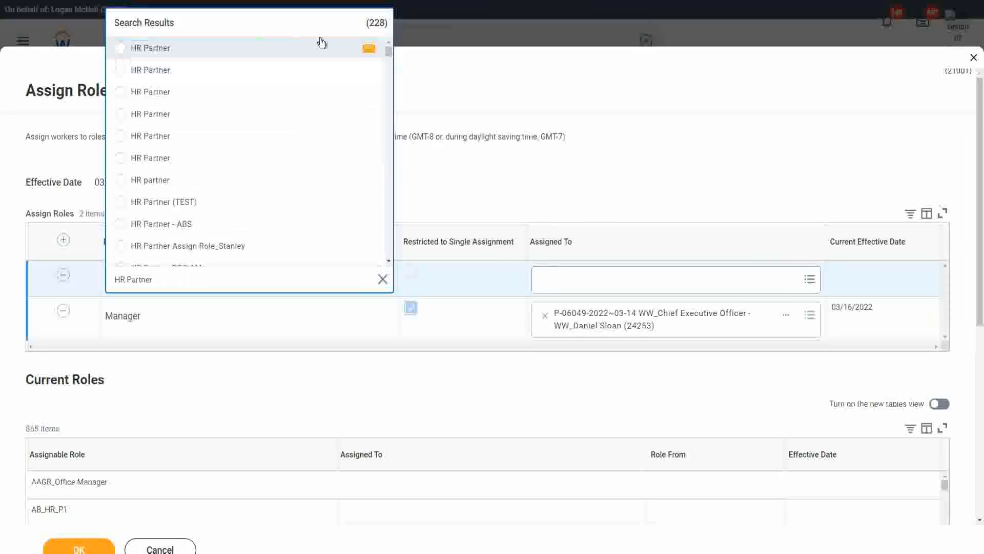
Step: Preview the details of the first four HR Partner entries in the assignable role search results
left_click(367, 51)
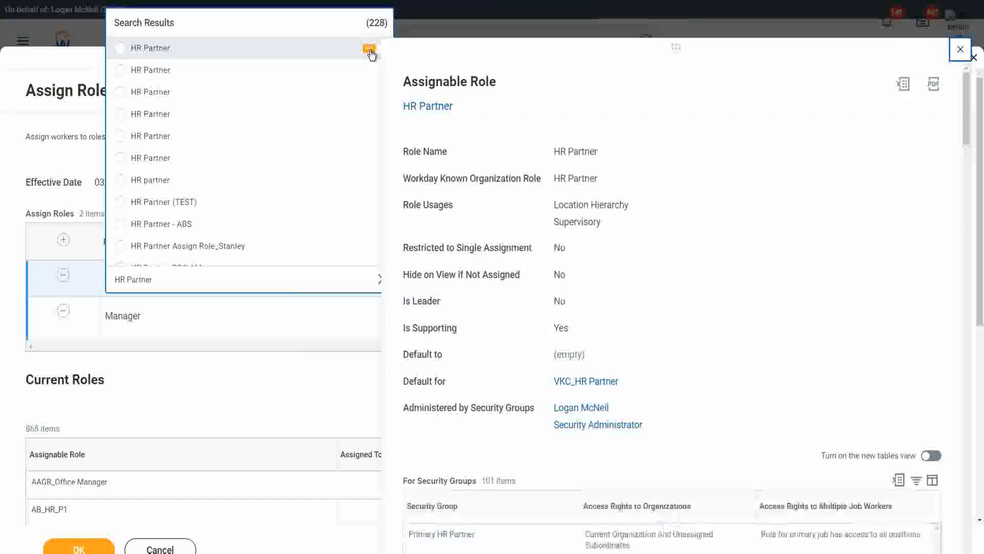
left_click(369, 71)
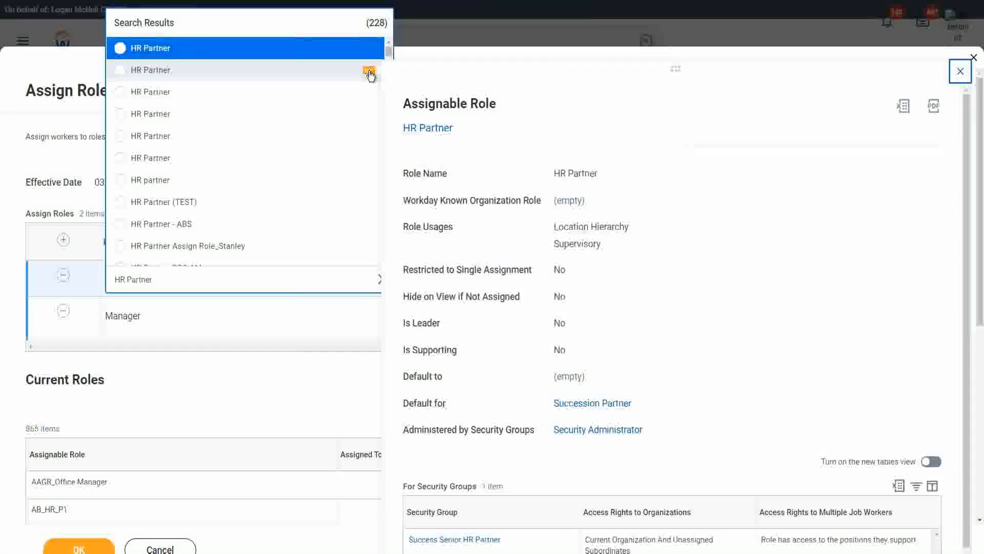
left_click(369, 93)
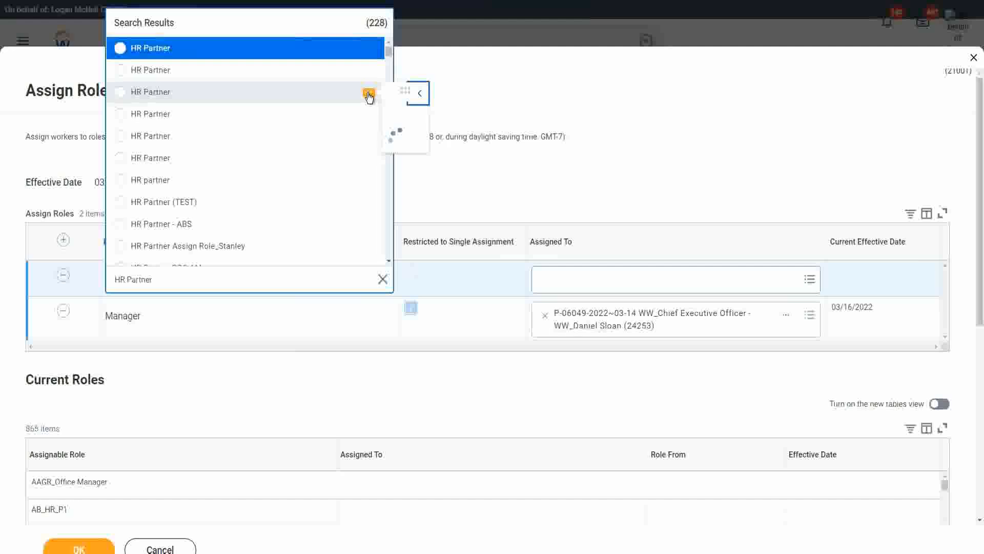
left_click(369, 116)
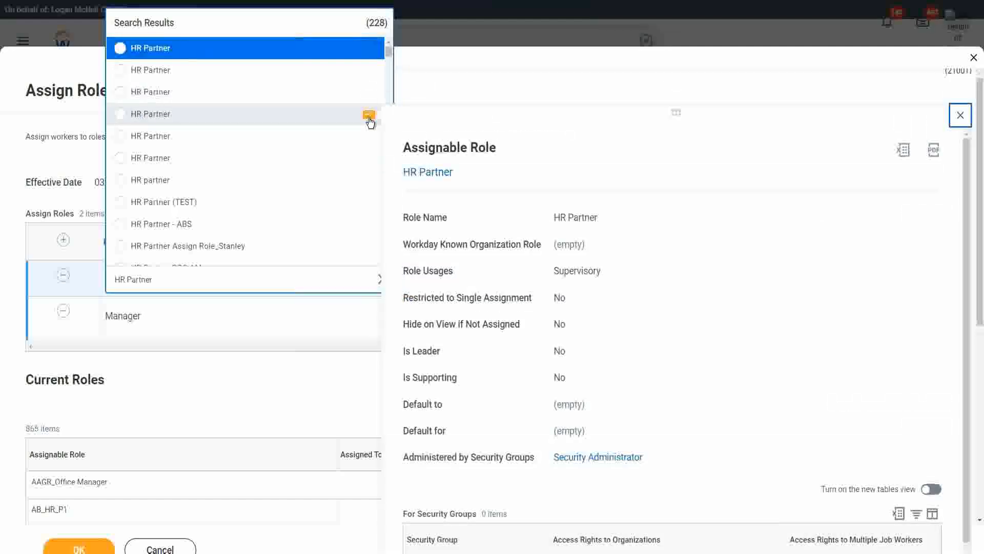
Step: Review the security groups linked to the first HR Partner assignable role
left_click(370, 49)
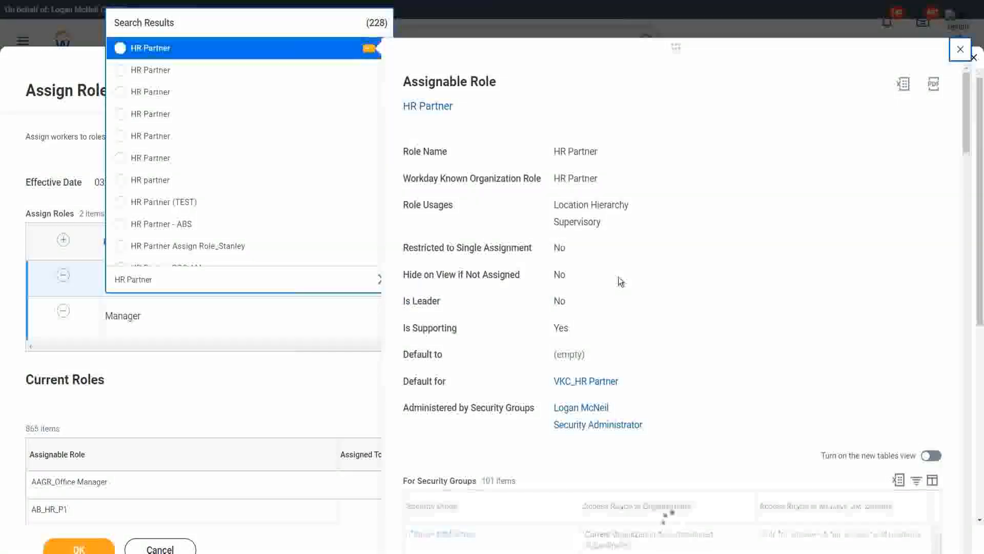
scroll(620, 277, "down", 2)
scroll(640, 269, "down", 4)
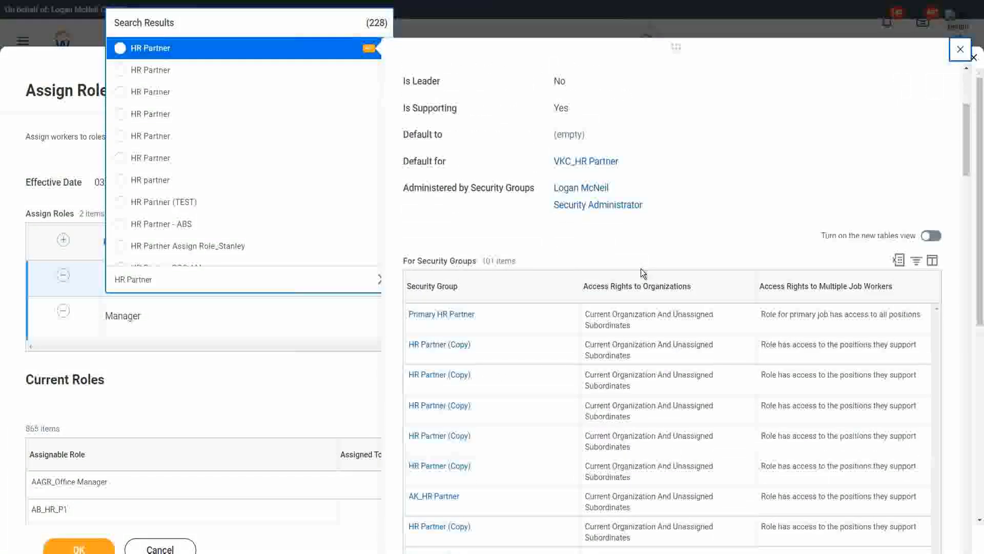
scroll(532, 297, "down", 1)
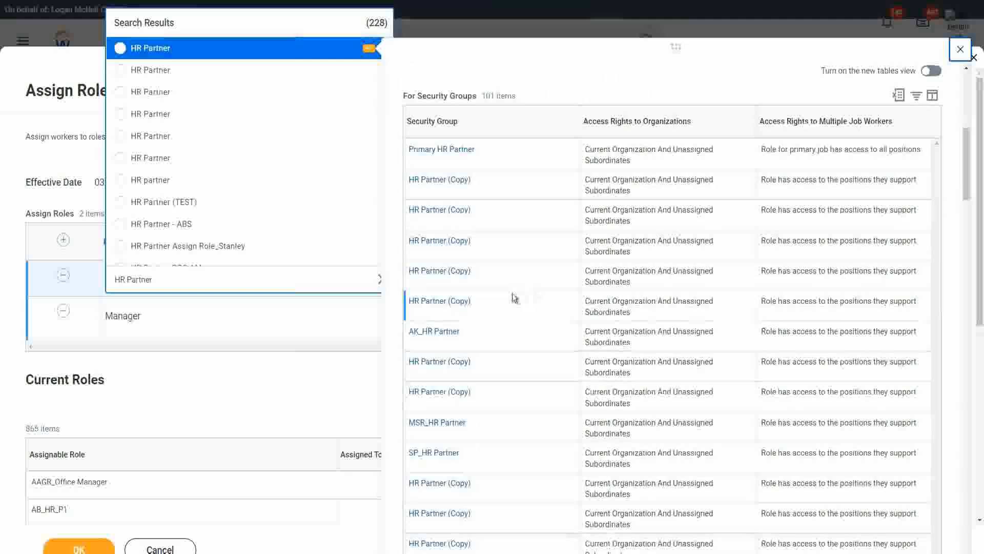
scroll(512, 293, "down", 1)
scroll(512, 293, "down", 8)
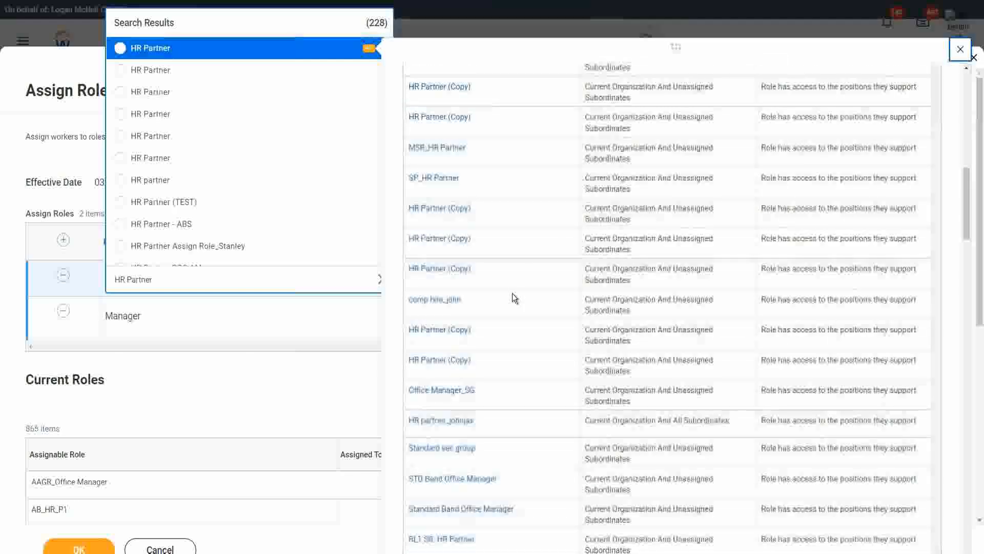
scroll(512, 293, "down", 4)
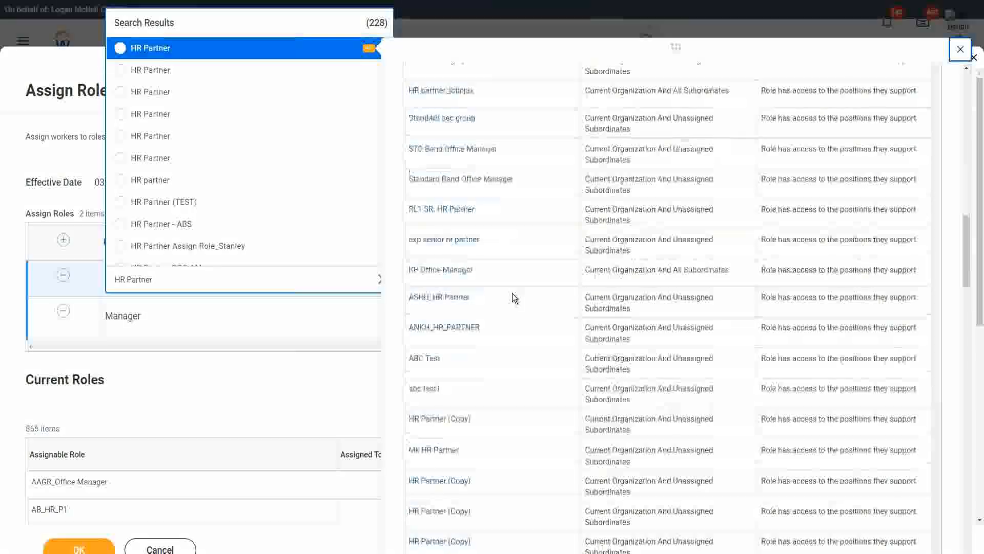
scroll(512, 293, "down", 5)
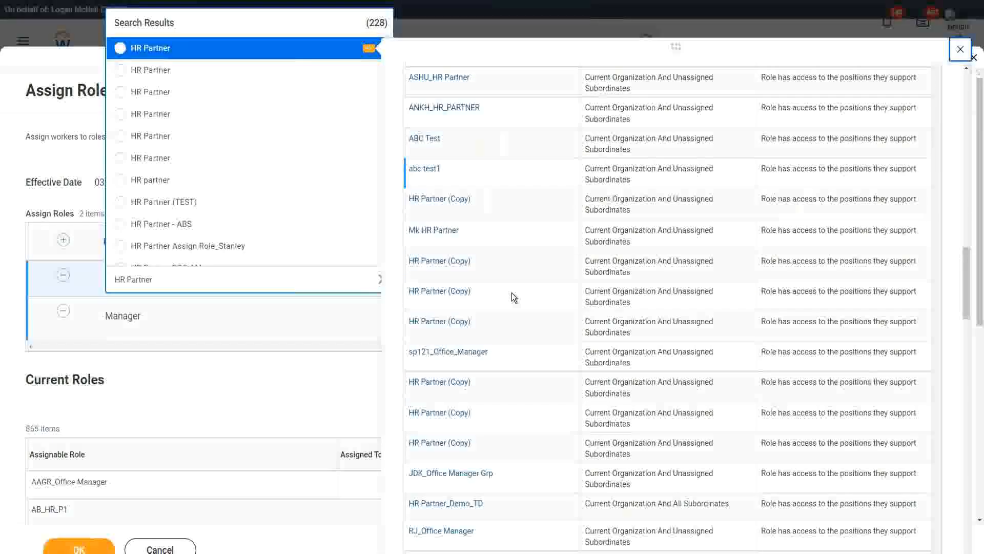
scroll(512, 293, "up", 20)
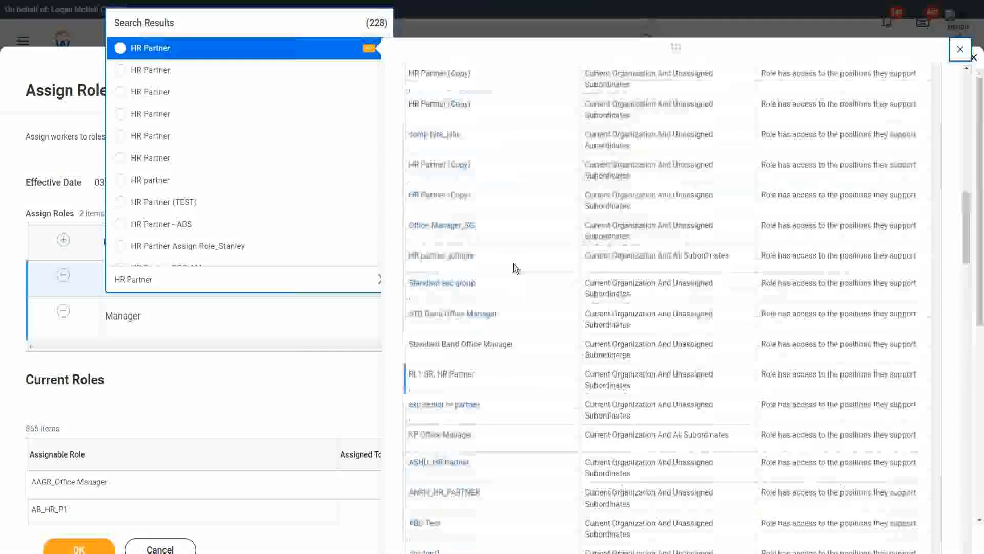
scroll(493, 436, "down", 1)
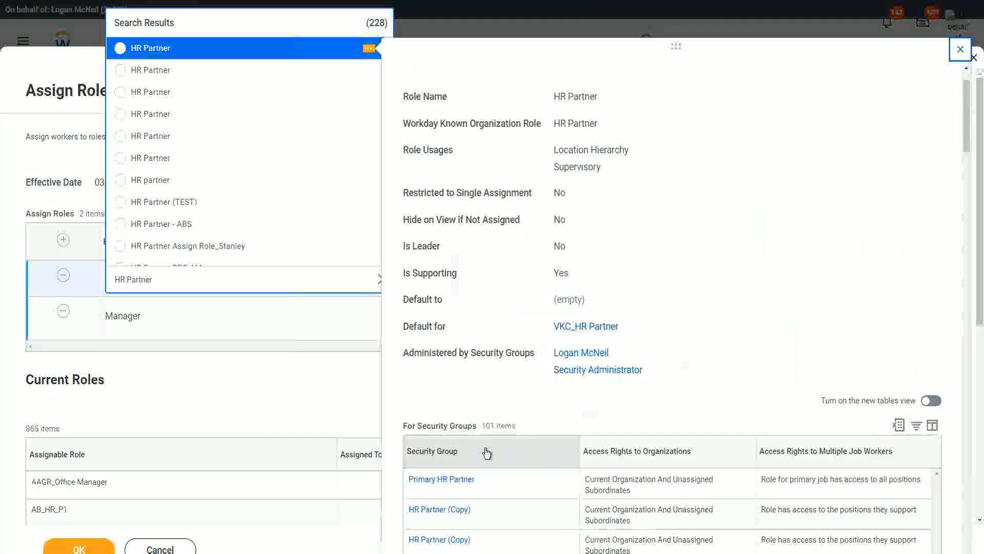
Step: Search the Security Group column's filter values for HR Partner M to check for HR Partner - M
left_click(486, 454)
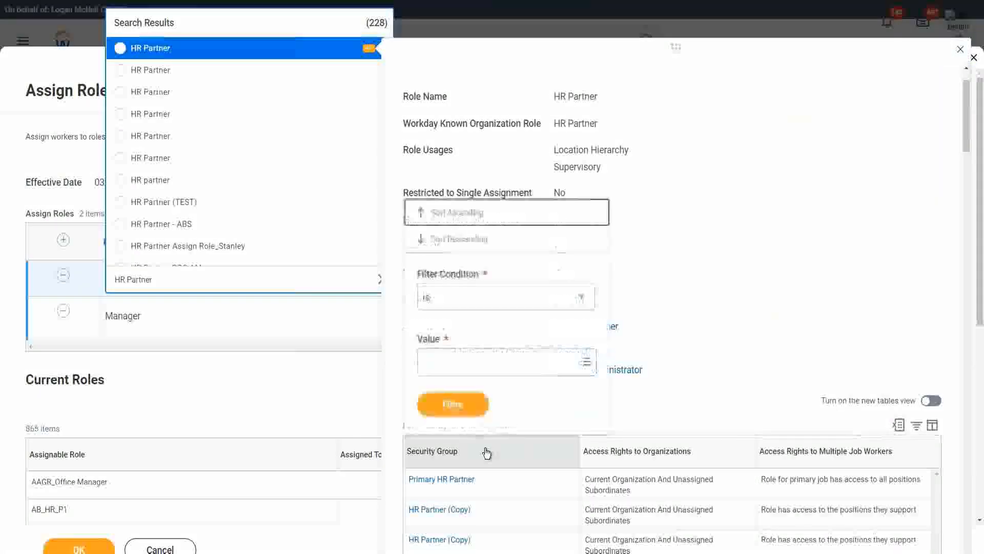
left_click(441, 363)
type("HR PArtner")
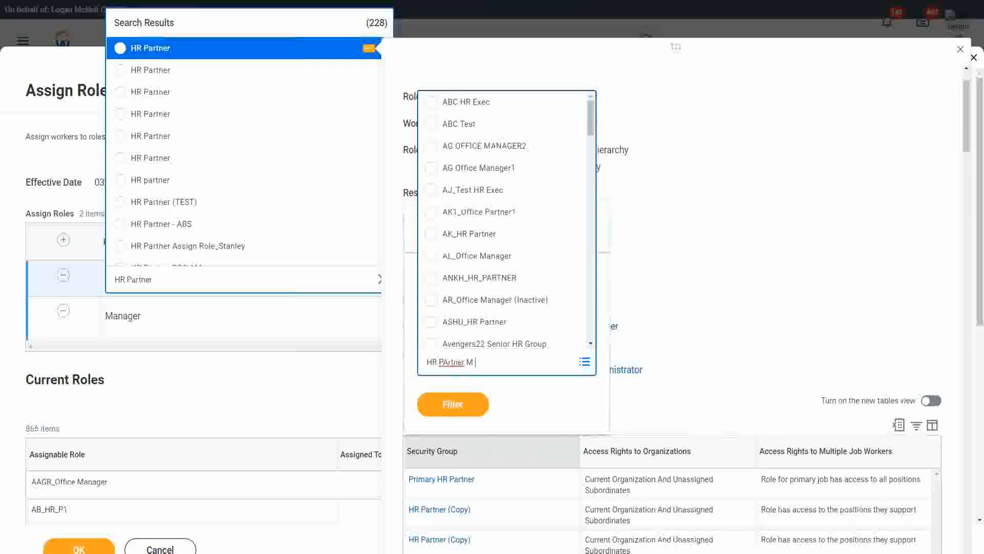
type(" M")
key("Return")
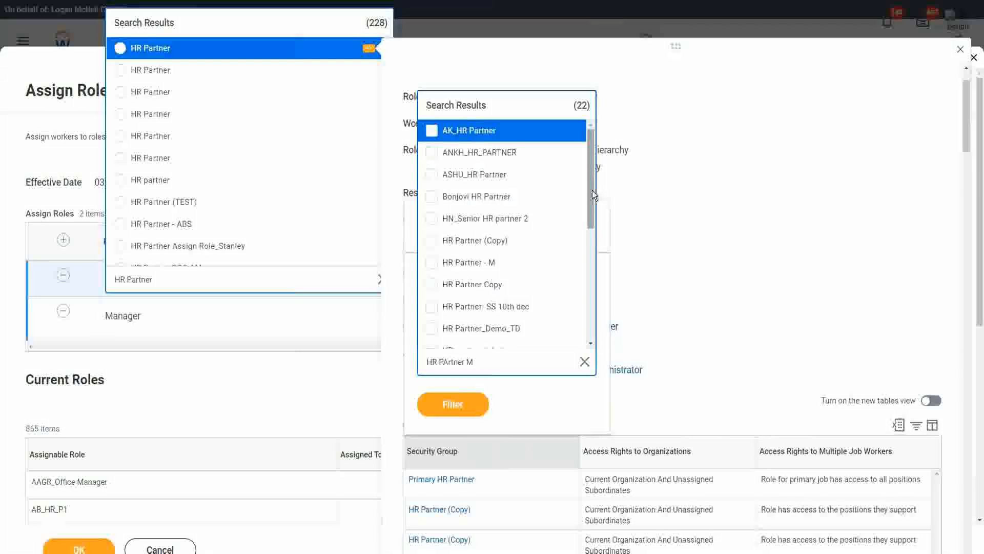
left_click_drag(593, 190, 588, 214)
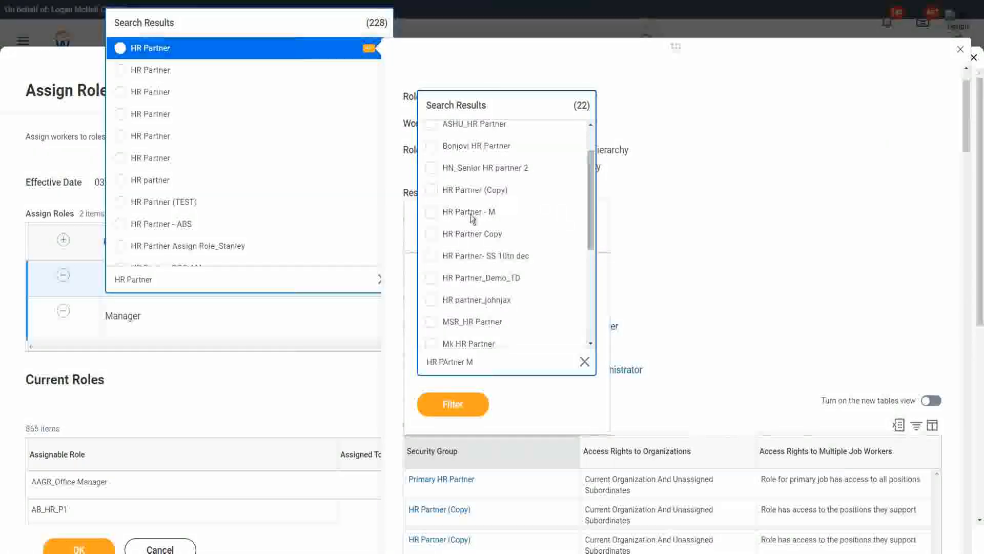
left_click(517, 398)
Step: Choose the first HR Partner role for the new row, assign it to the worker, and submit the role assignments
left_click(121, 49)
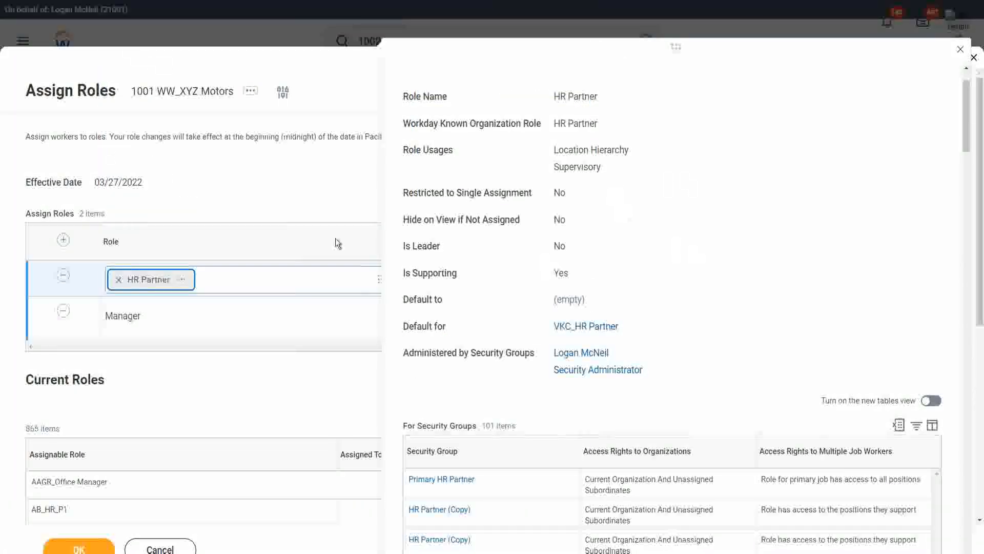
left_click(278, 194)
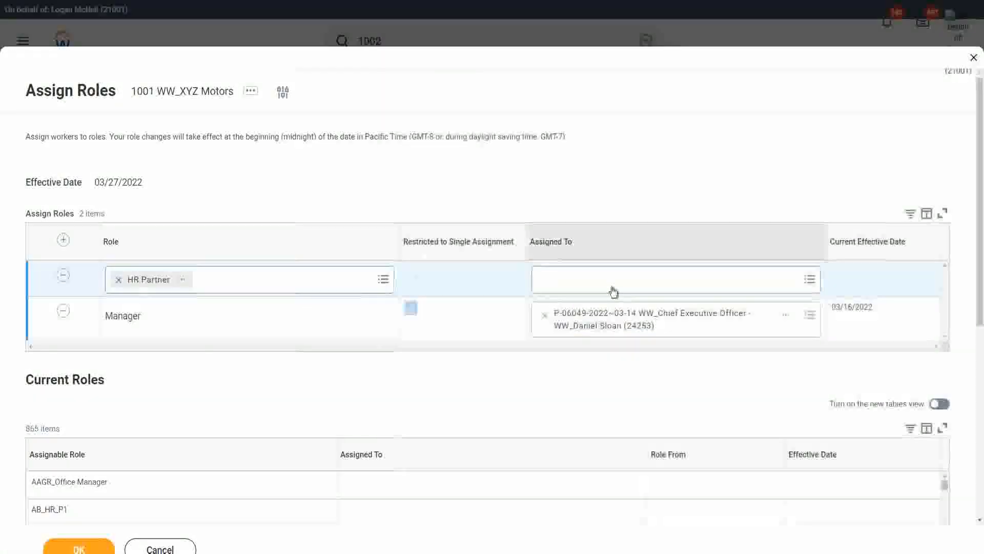
left_click(593, 278)
type("lmcneil")
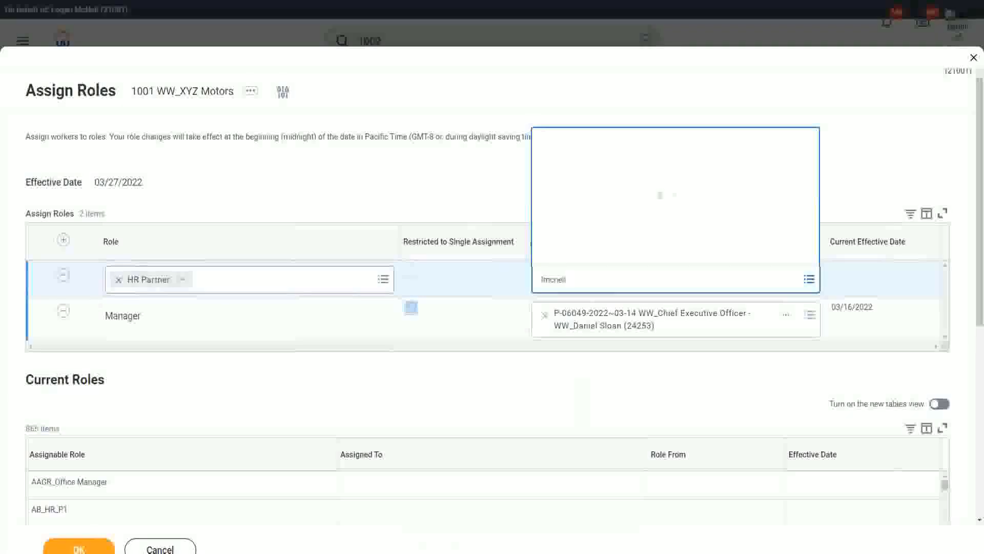
left_click(467, 187)
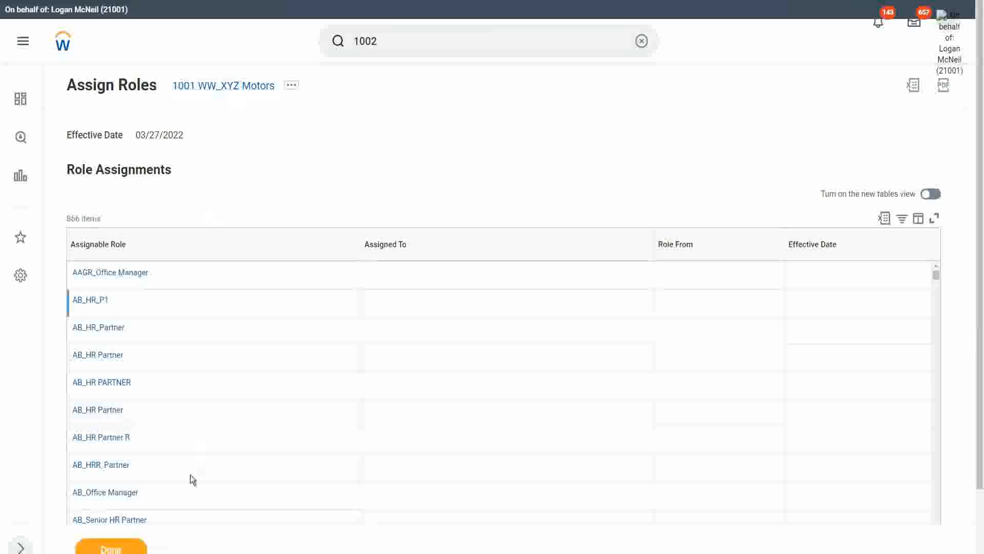
left_click(111, 550)
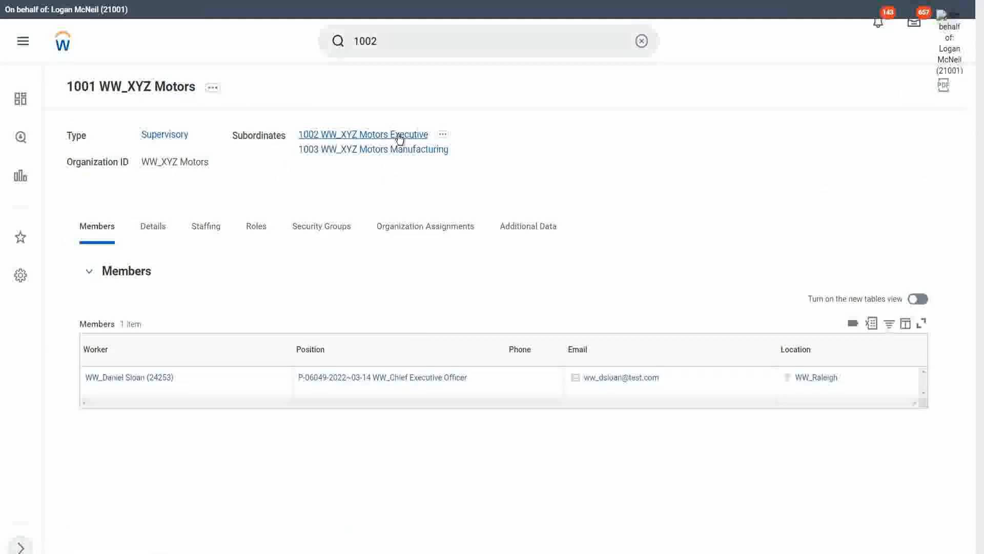
Step: Open the roles of the subordinate organization 1002 WW_XYZ Motors Executive and sort them by Assigned To in descending order
left_click(363, 135)
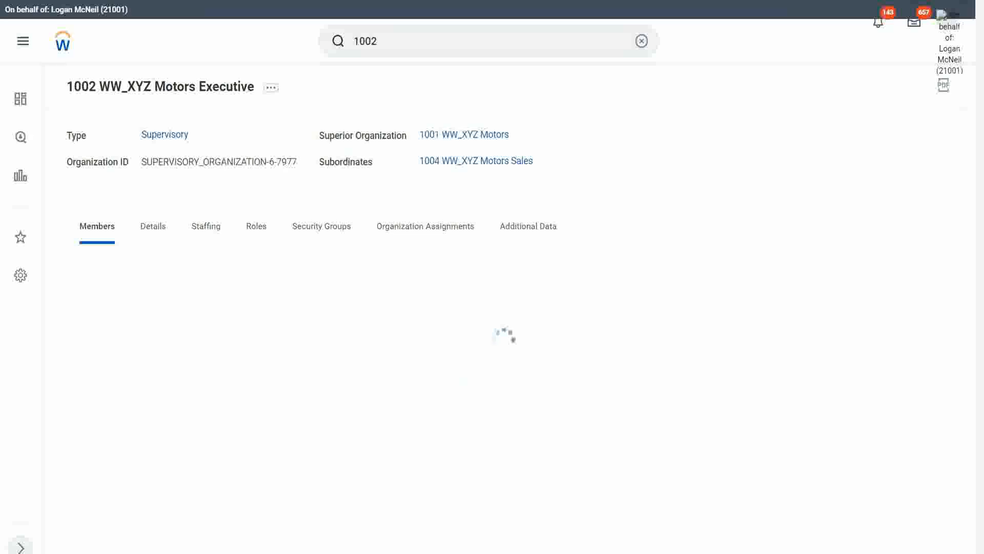
left_click(214, 233)
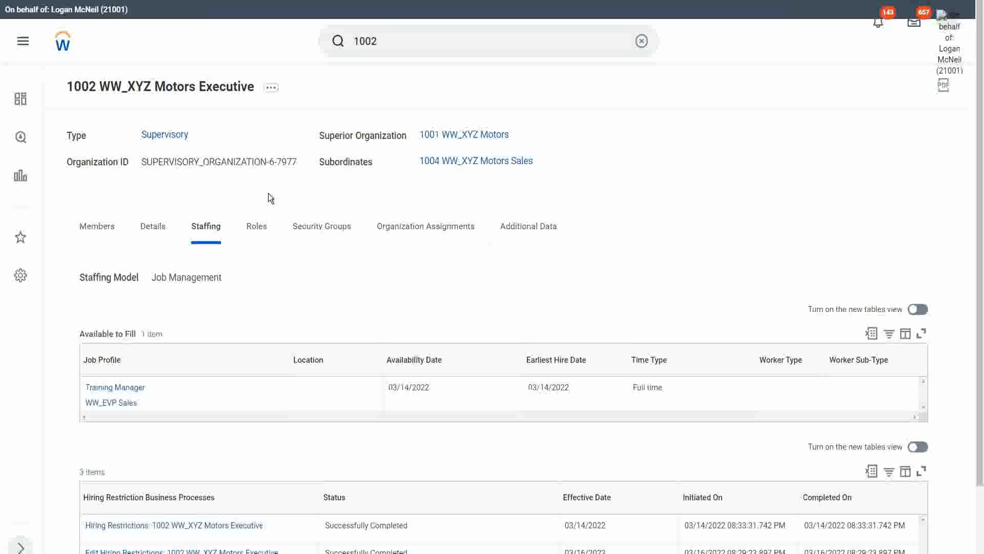
left_click(256, 226)
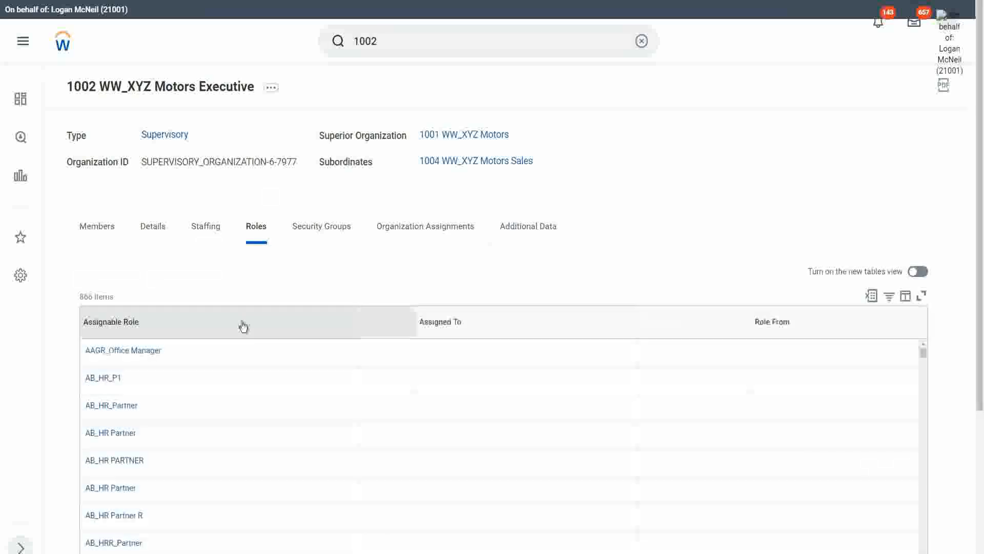
left_click(484, 331)
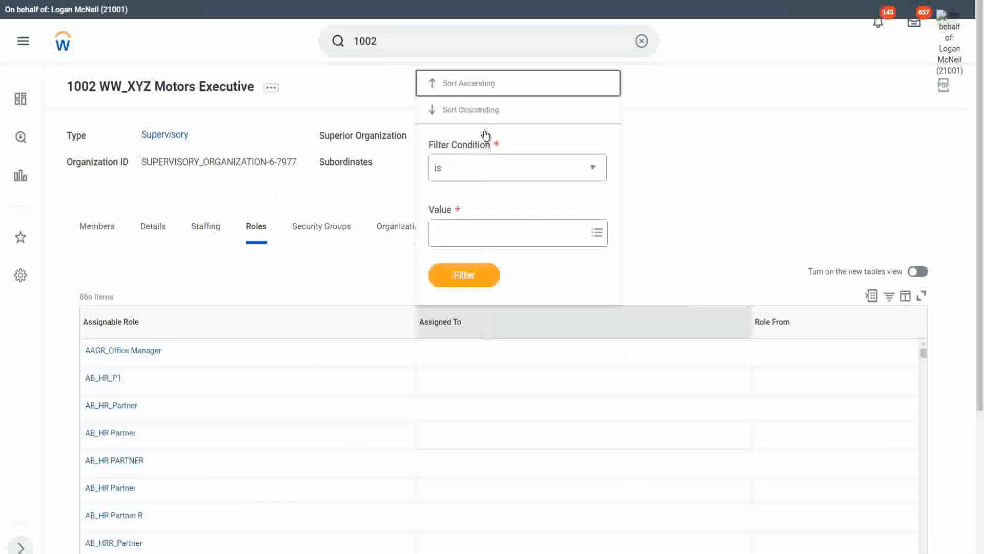
left_click(467, 112)
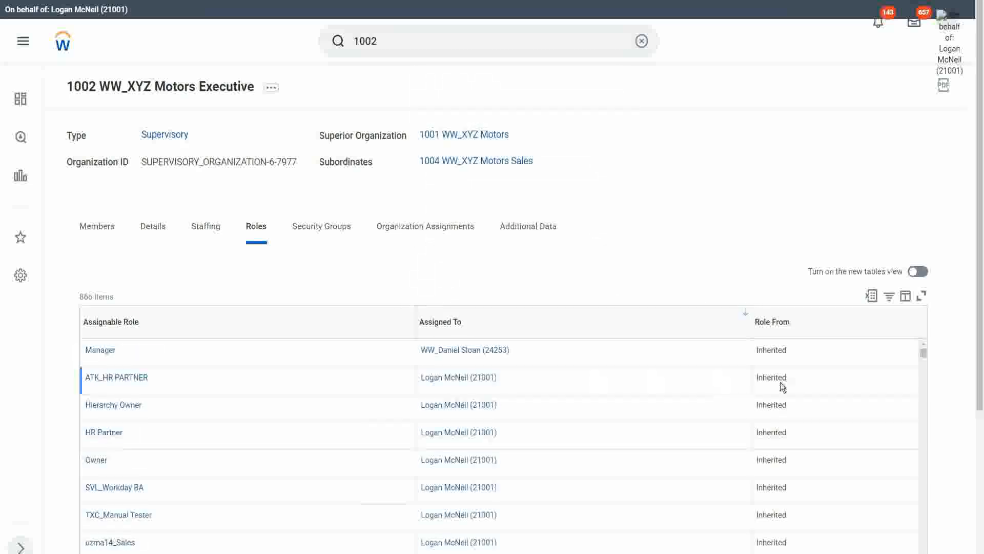
Step: Check the HR Partner role's assignee and origin for 1002 WW_XYZ Motors Executive, and view the organization's details
scroll(96, 216, "down", 5)
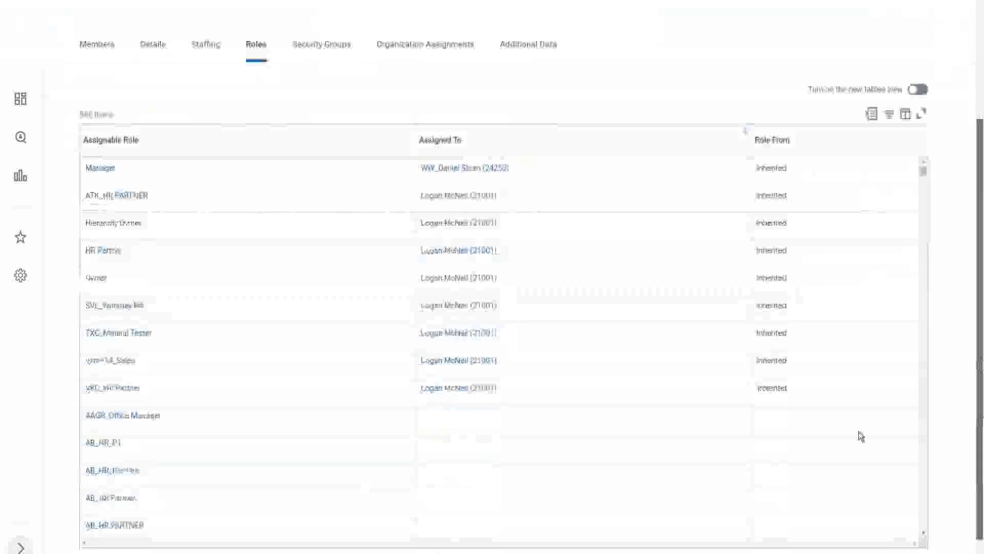
left_click(98, 220)
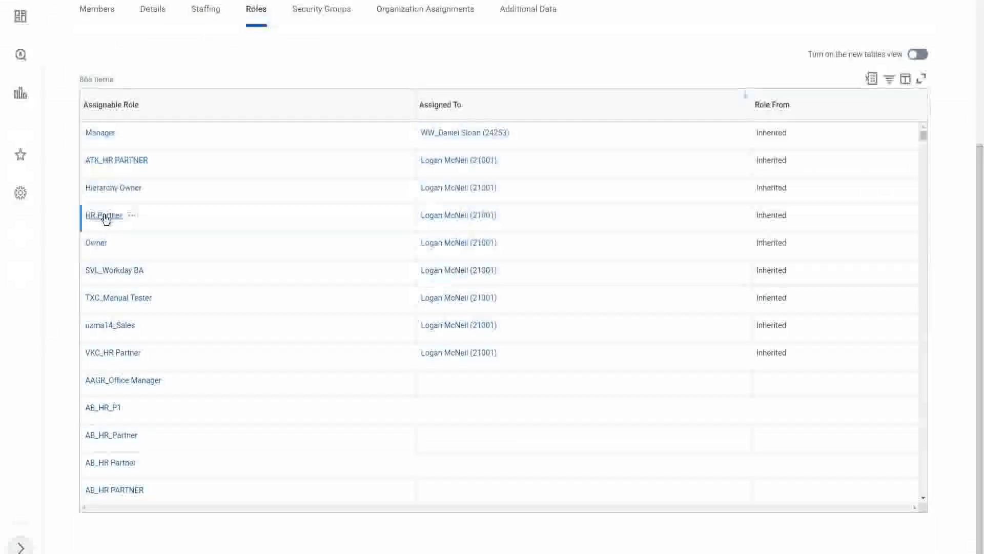
double_click(765, 214)
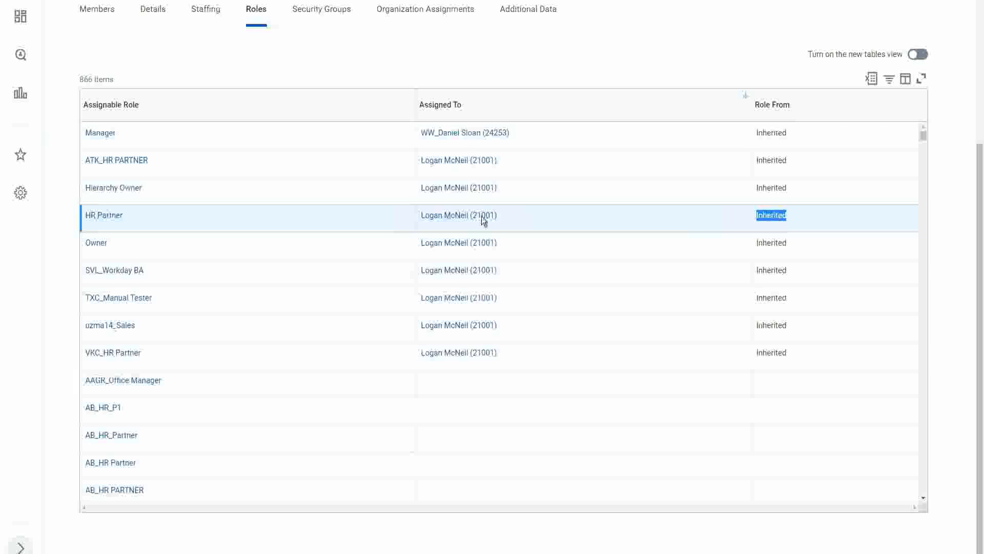
mouse_move(101, 217)
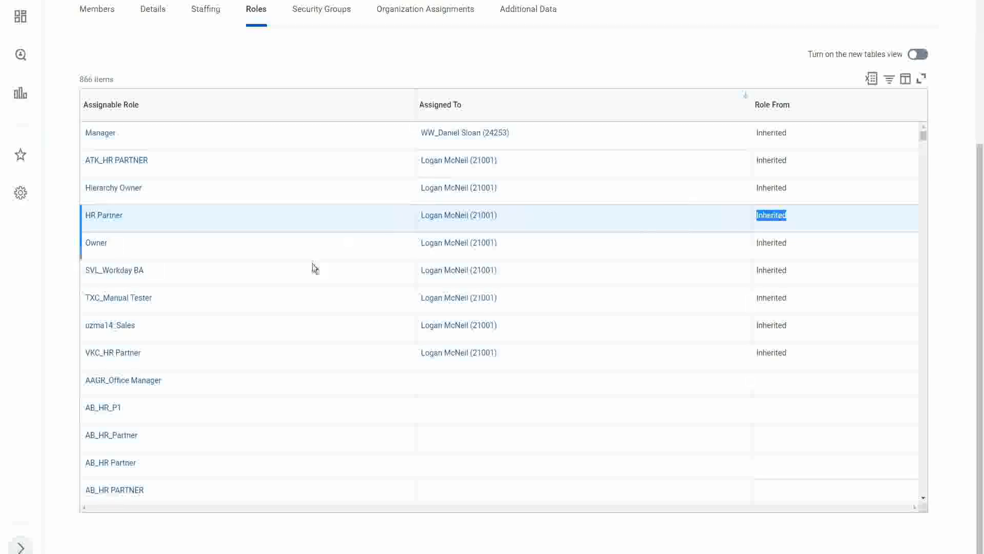
scroll(312, 264, "up", 5)
left_click(155, 232)
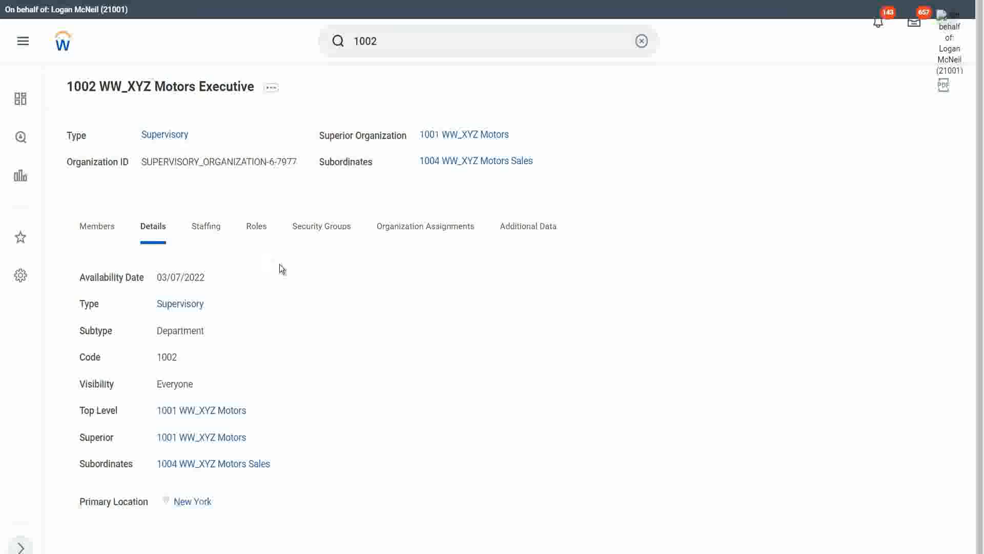
Step: Find the Create Salary Plan task and start a new salary plan with effective date 03/27/2022
left_click(330, 53)
double_click(354, 47)
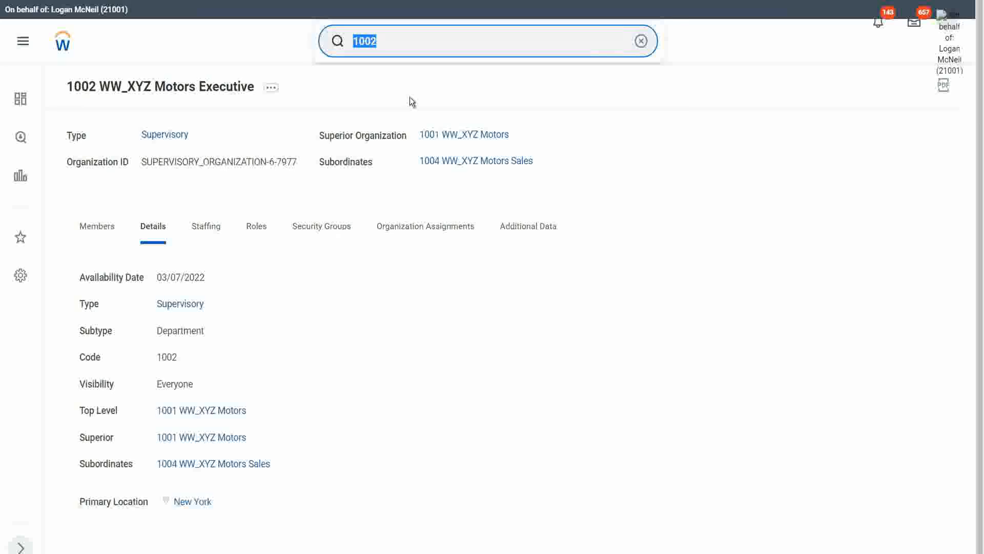
type("create salary plan")
left_click(422, 81)
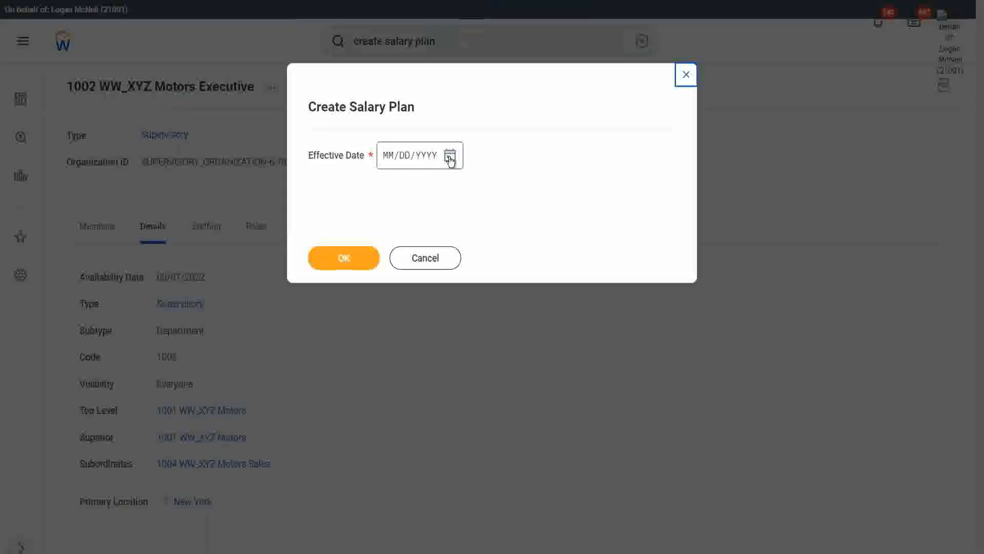
left_click(450, 155)
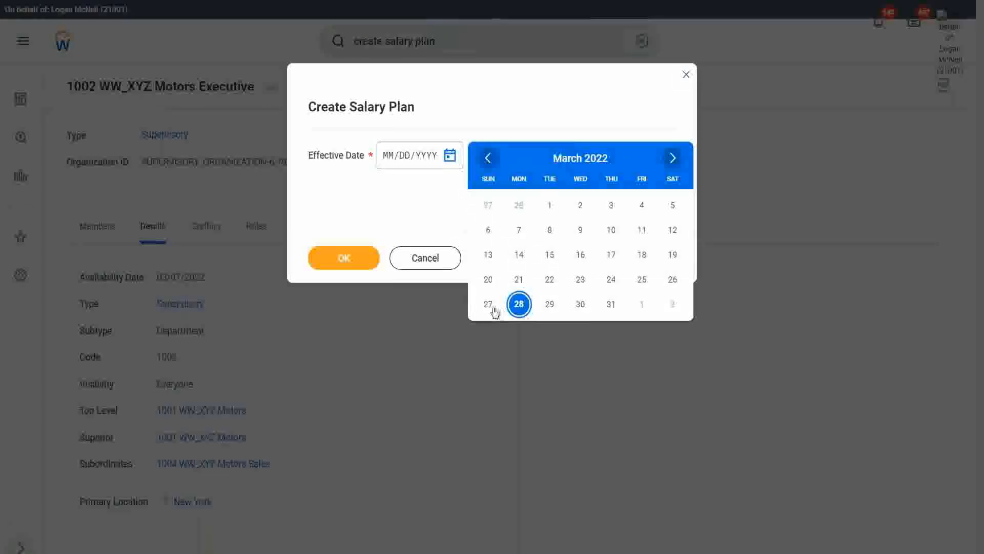
left_click(489, 306)
left_click(330, 263)
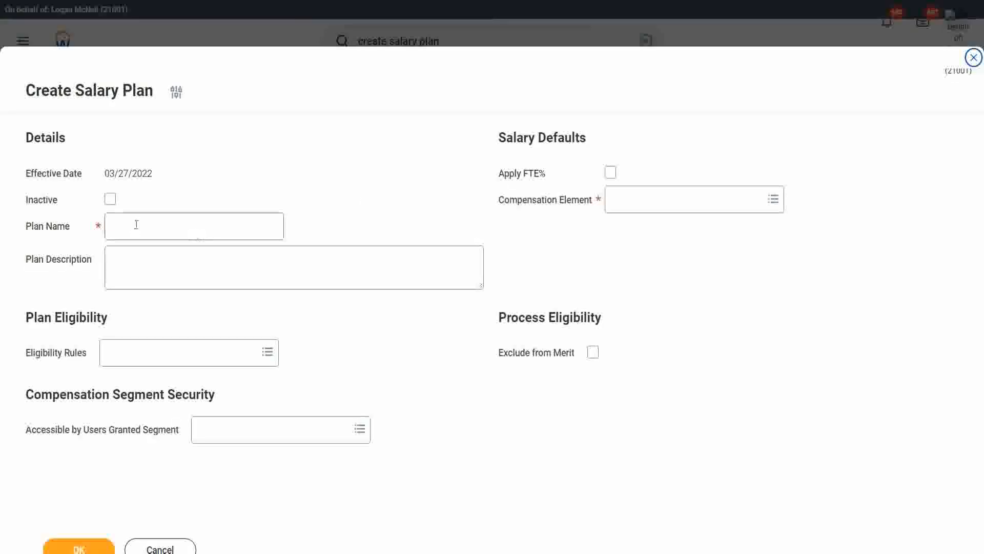
Step: Name the new salary plan WW Salary Plan
left_click(141, 225)
type("WW Salary PLan")
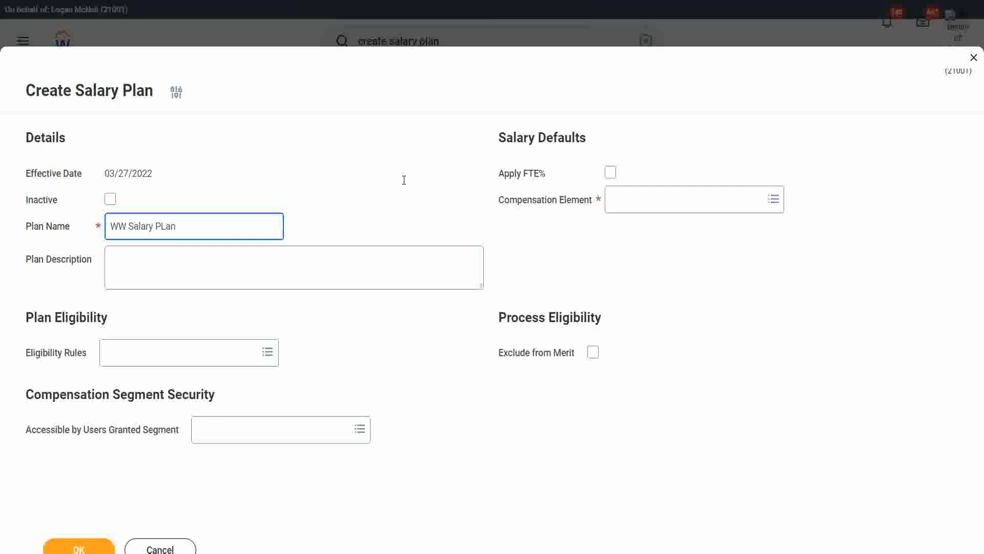
key("BackSpace")
key("BackSpace")
key("BackSpace")
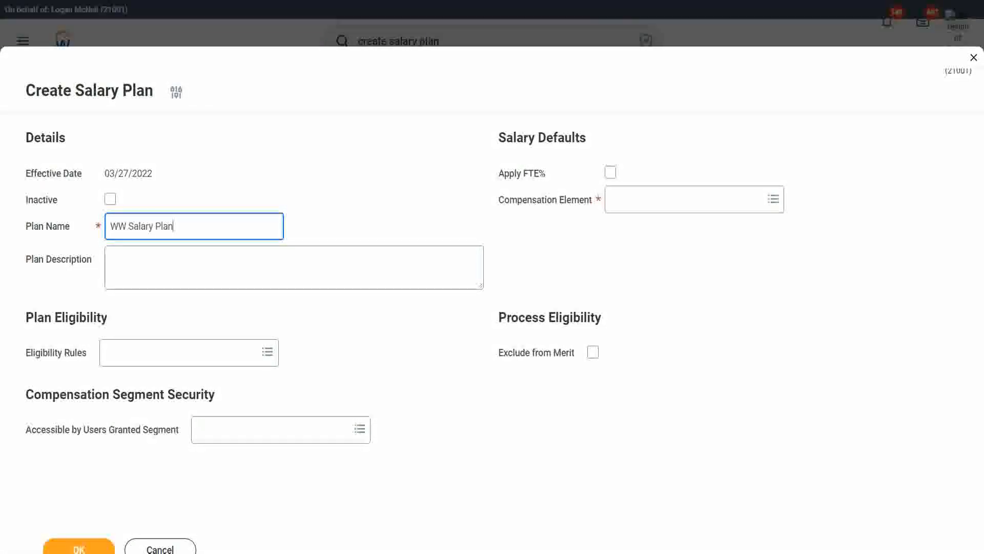
type("lan")
Step: Enable Apply FTE% for the salary plan and set its compensation element to Base Pay
left_click(615, 176)
left_click(662, 204)
type("base pay")
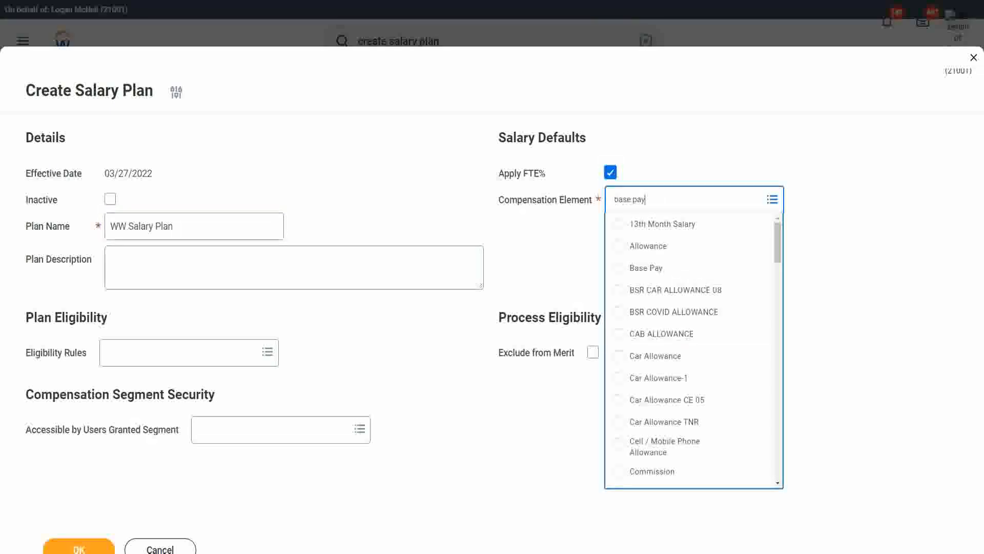
key("Return")
left_click(710, 260)
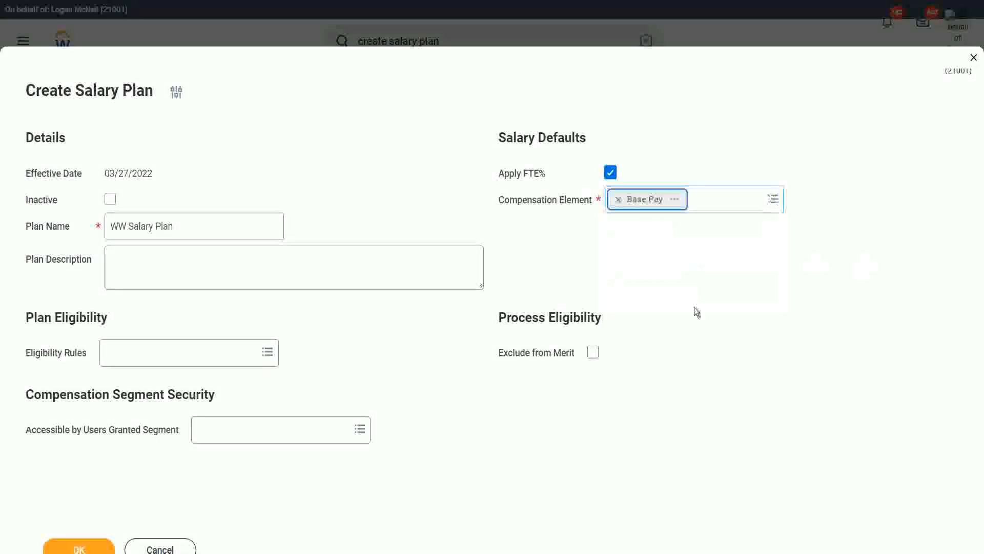
Step: Add the WW_All Employees of XYZ Motors eligibility rule, exclude the salary plan from merit, and submit the plan
left_click(176, 351)
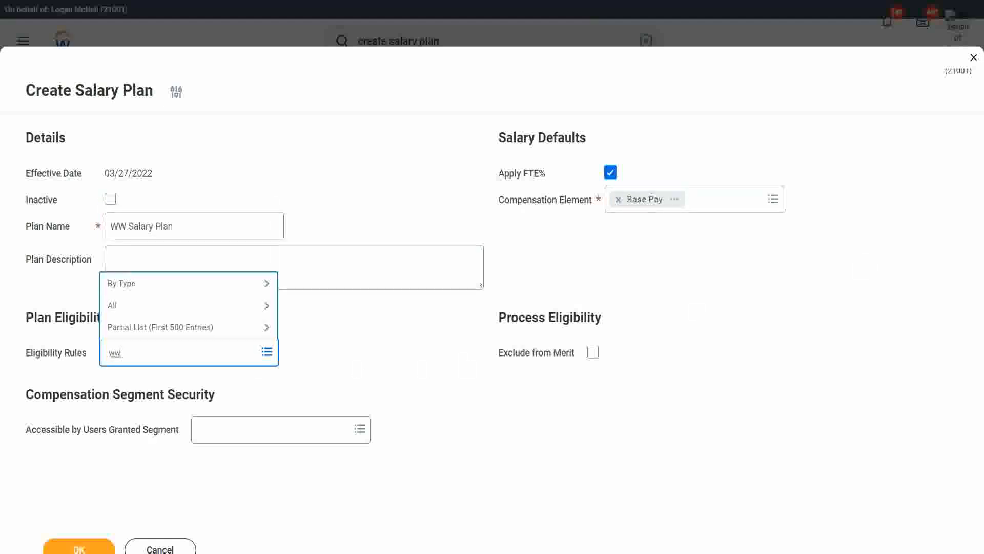
type("ww all emplo")
key("Return")
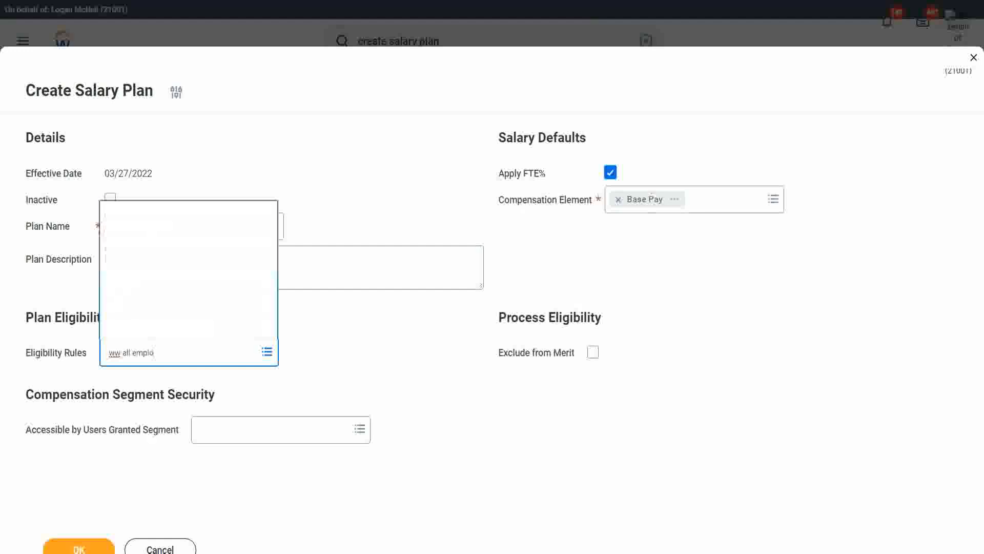
left_click(164, 302)
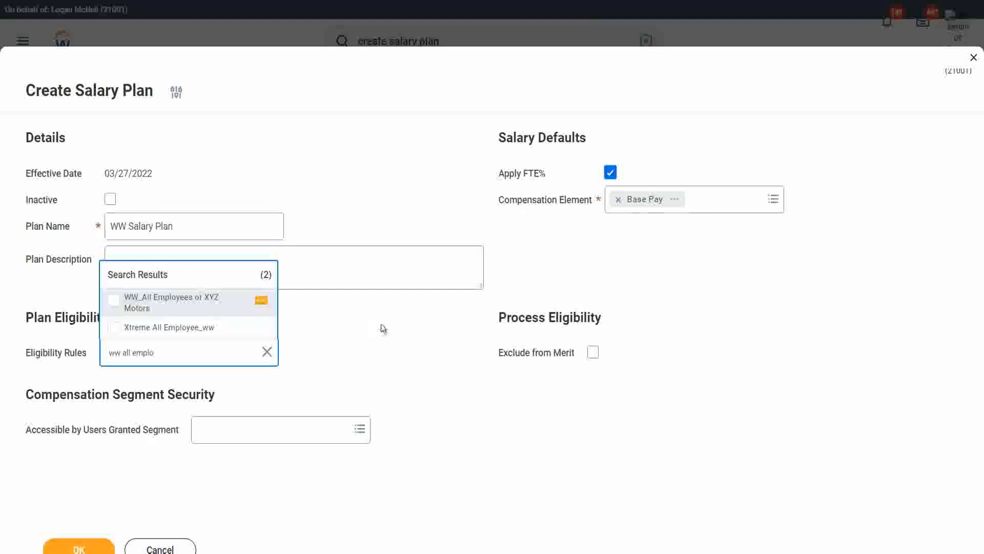
left_click(387, 350)
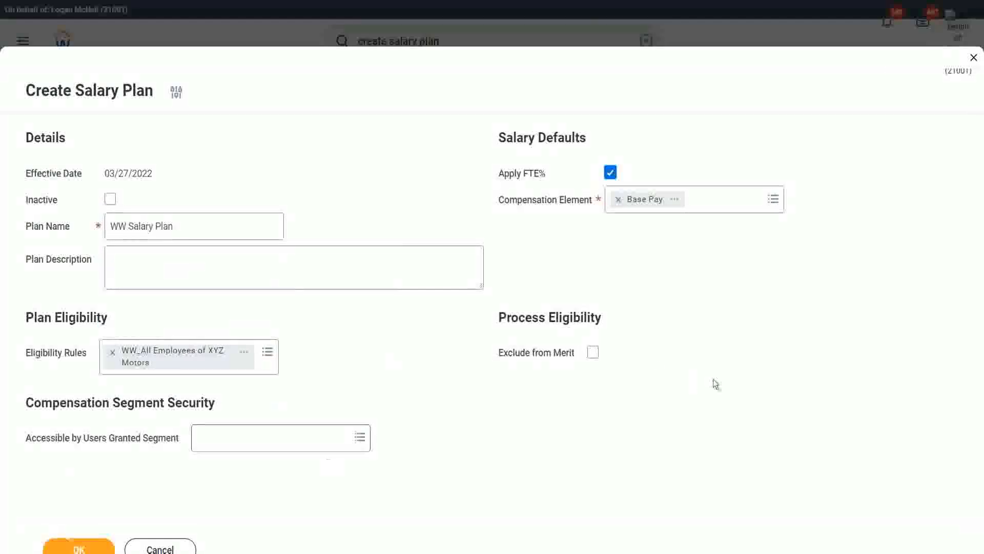
left_click(594, 353)
left_click(78, 549)
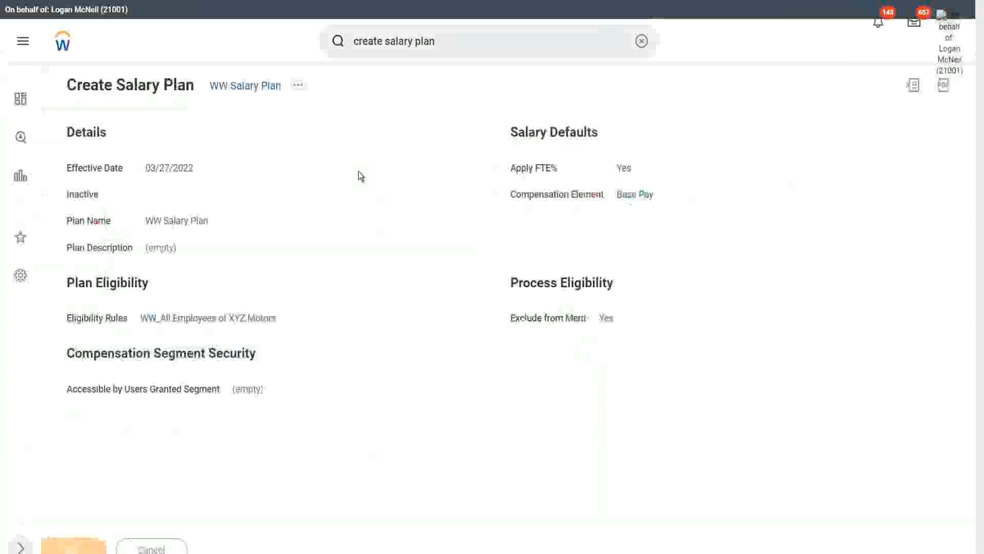
Step: Find the Create Allowance Plan task and start a new amount-based allowance plan
left_click(453, 47)
left_click_drag(385, 40, 533, 48)
type("allowance")
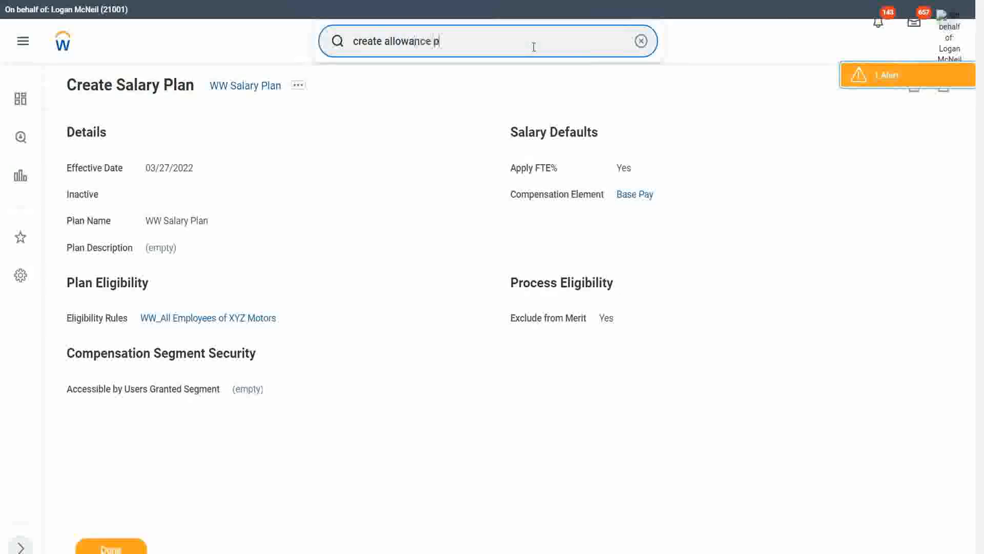
left_click(382, 87)
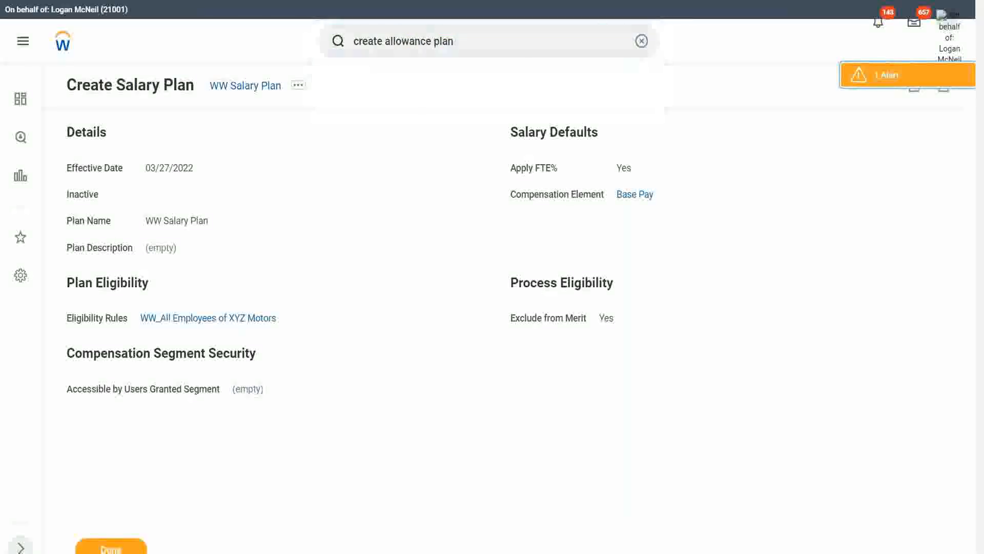
left_click(450, 157)
left_click(487, 305)
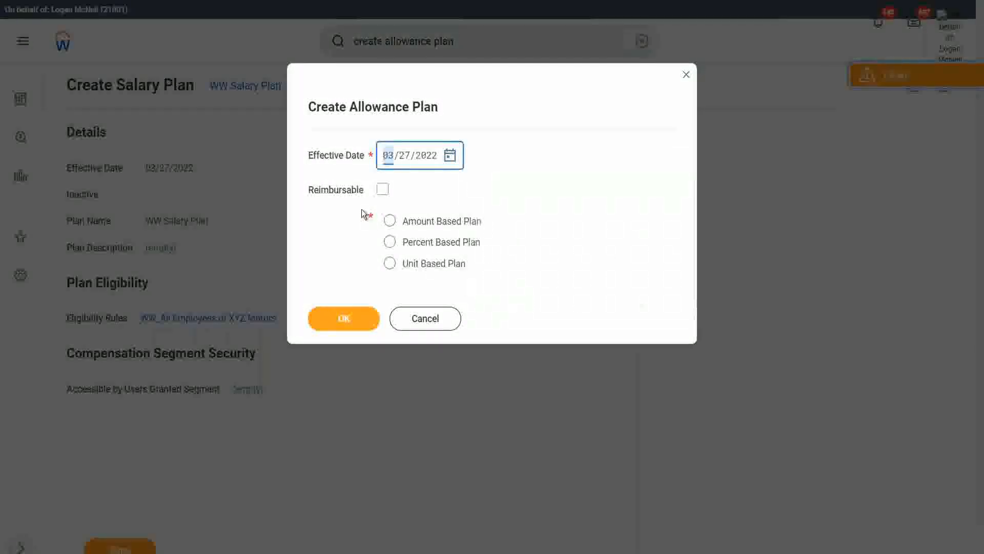
left_click(391, 221)
left_click(363, 324)
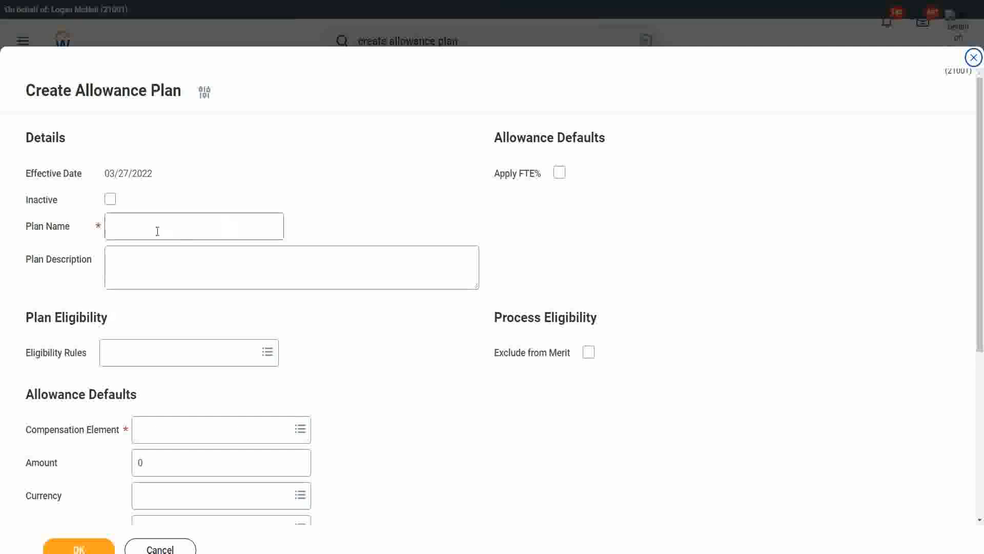
Step: Name the allowance plan WW Car Allowance and add the WW_All Executive Vice Presidents eligibility rule
left_click(157, 230)
type("WW Car Allowance")
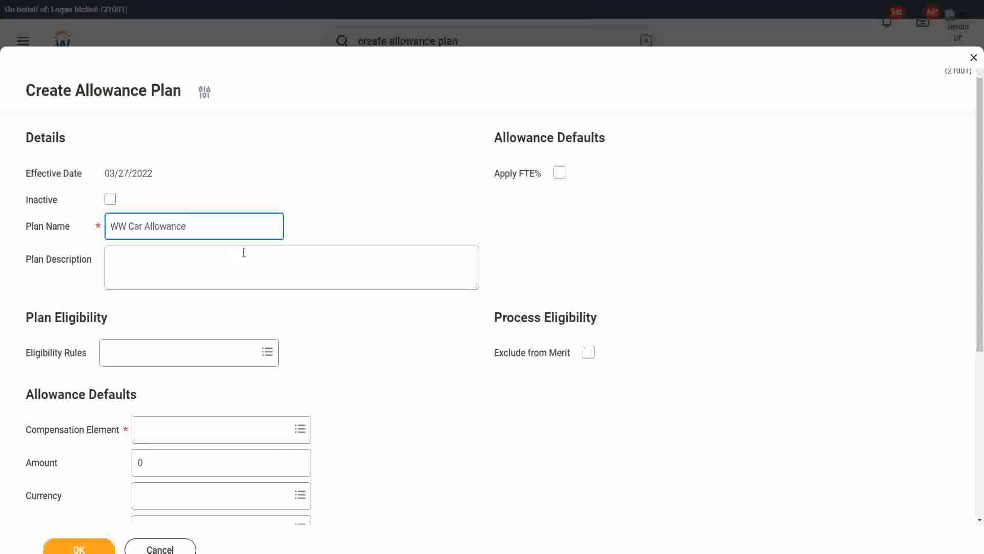
scroll(243, 252, "down", 1)
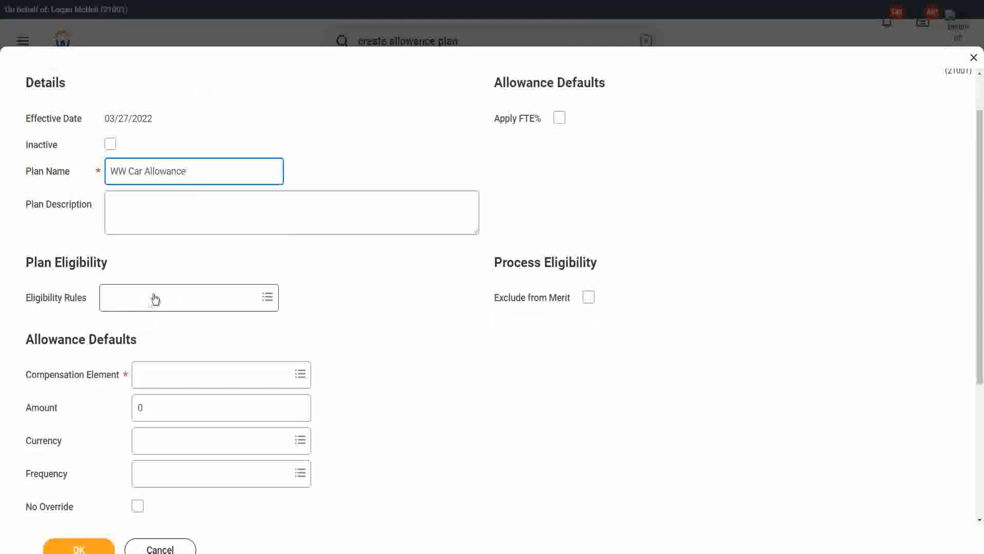
scroll(488, 297, "up", 1)
scroll(488, 296, "down", 1)
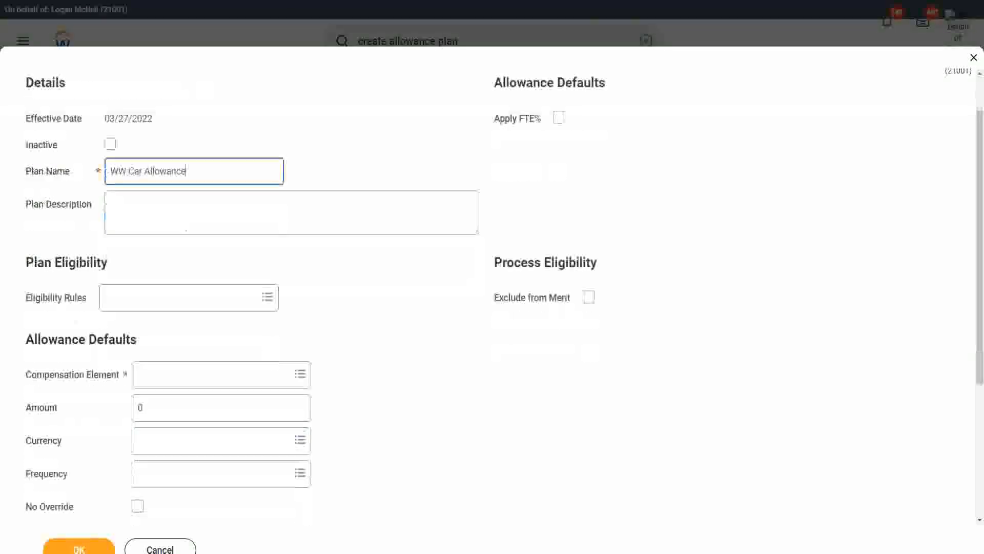
left_click(130, 301)
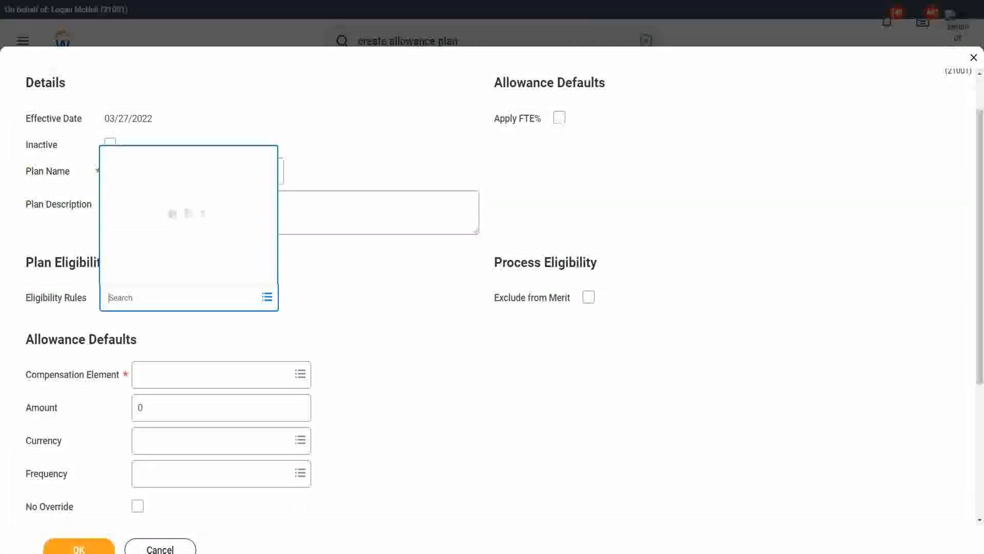
type("ww")
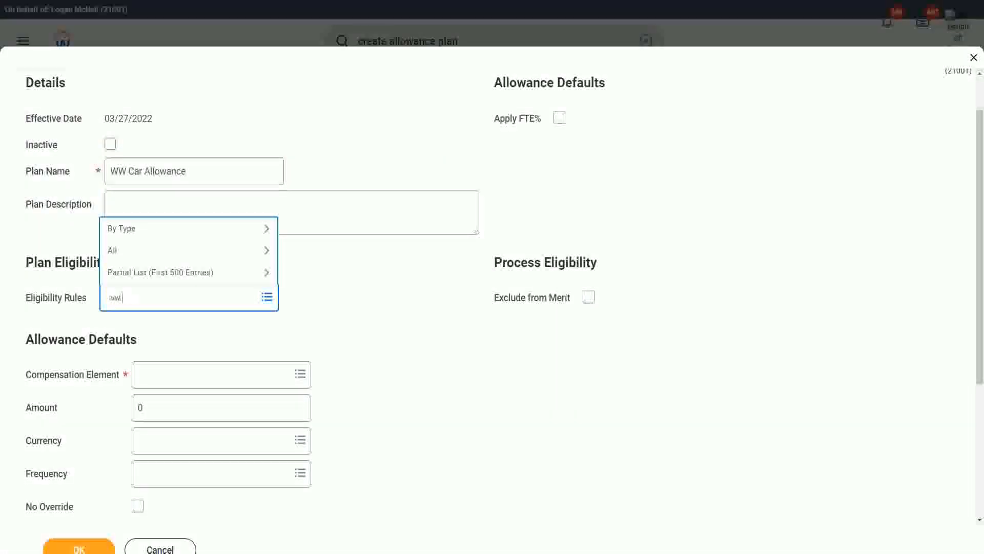
key("Return")
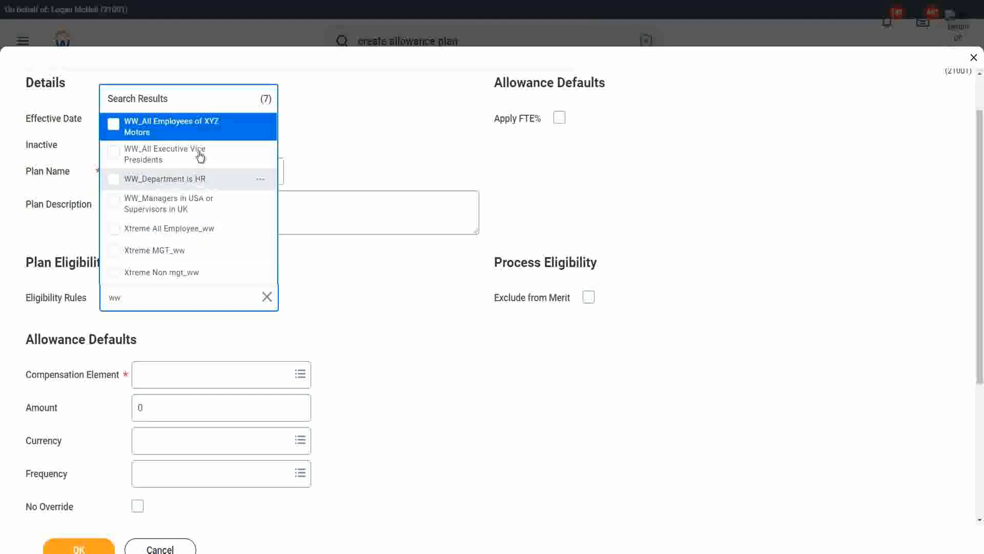
left_click(200, 156)
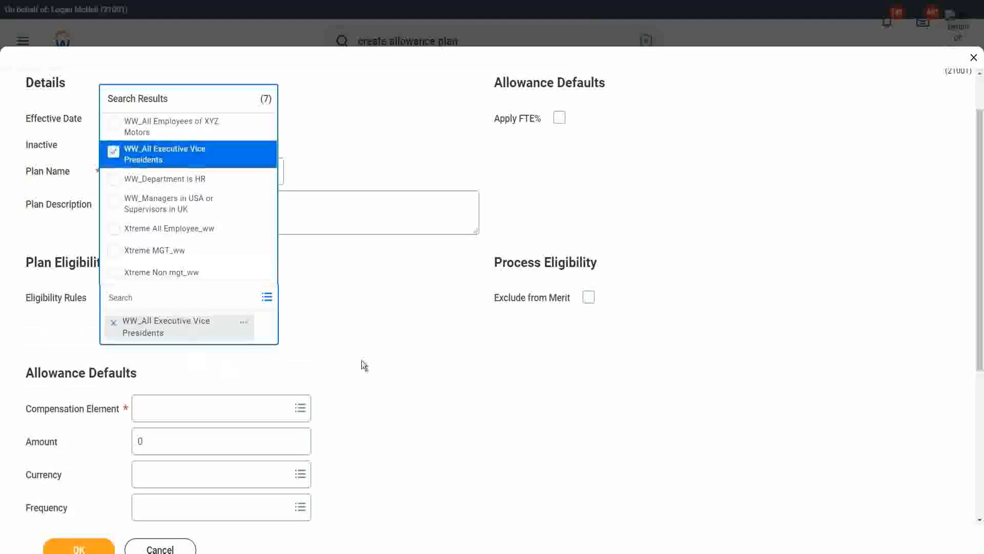
Step: View the details and rule conditions of the WW_All Executive Vice Presidents compensation rule
left_click(245, 299)
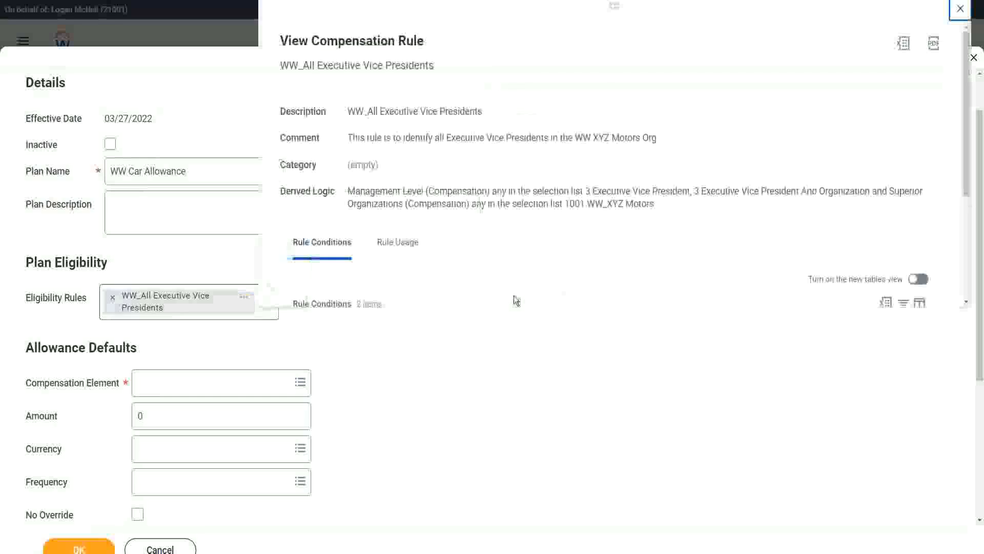
scroll(515, 213, "down", 1)
scroll(515, 225, "down", 1)
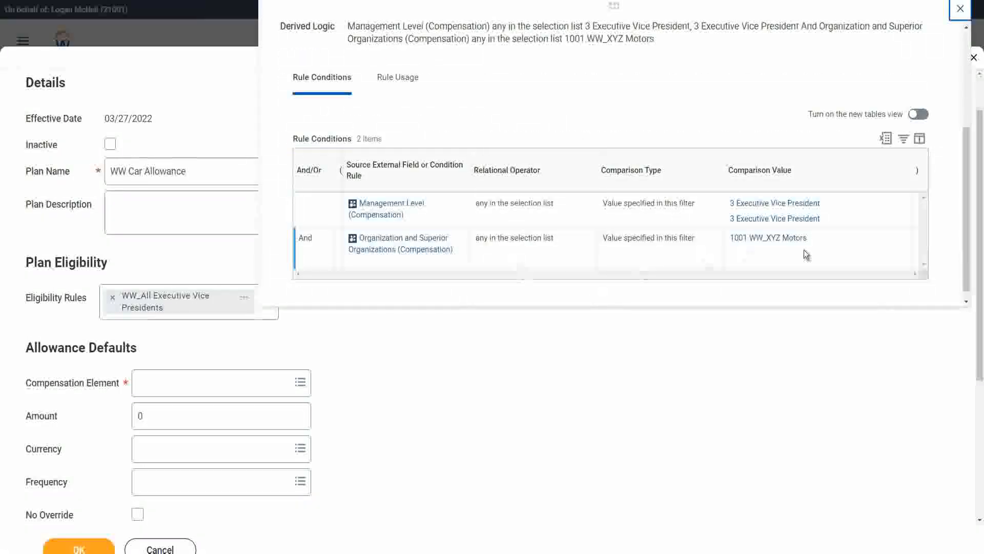
left_click(226, 323)
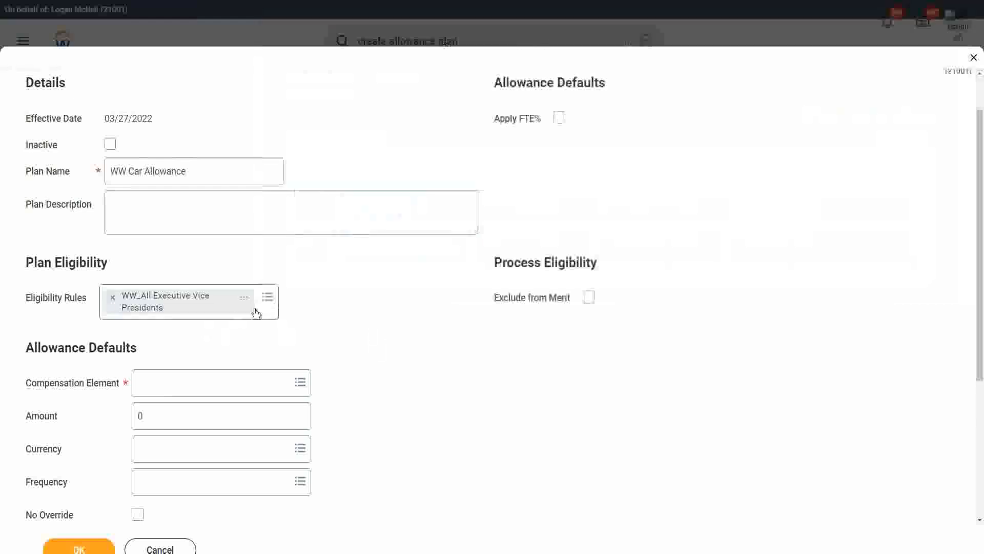
Step: Search the allowance plan's eligibility rules for ww and review the available rules
left_click(235, 313)
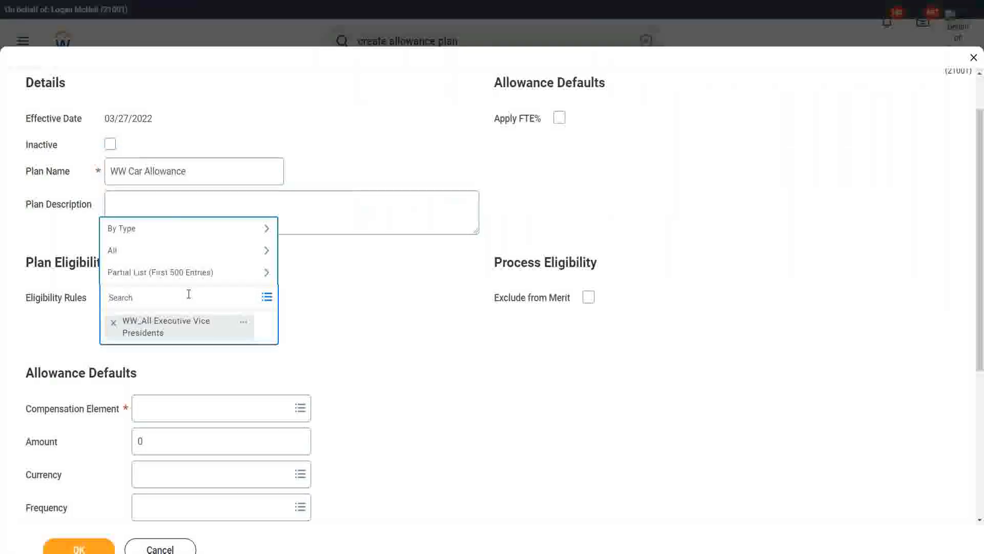
type("ww")
key("Return")
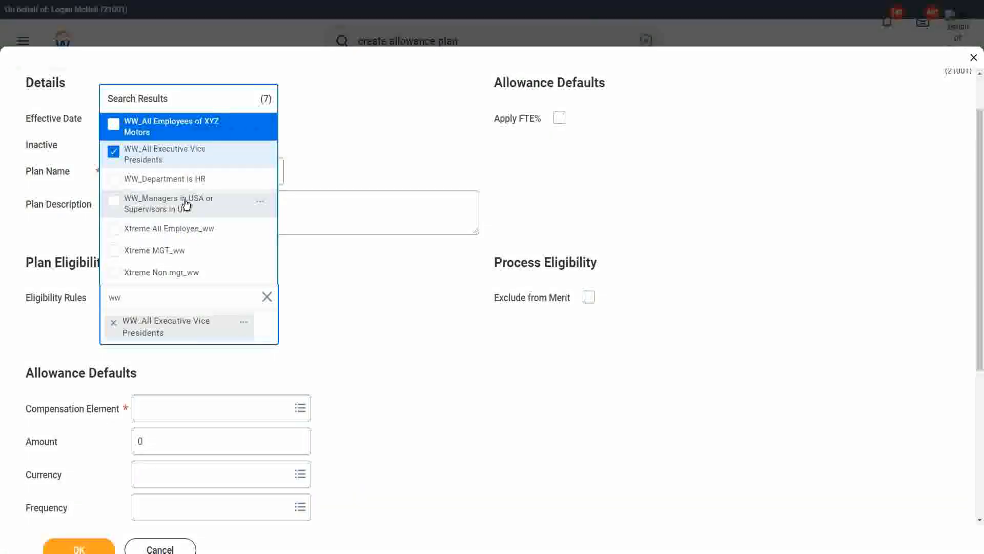
left_click(378, 317)
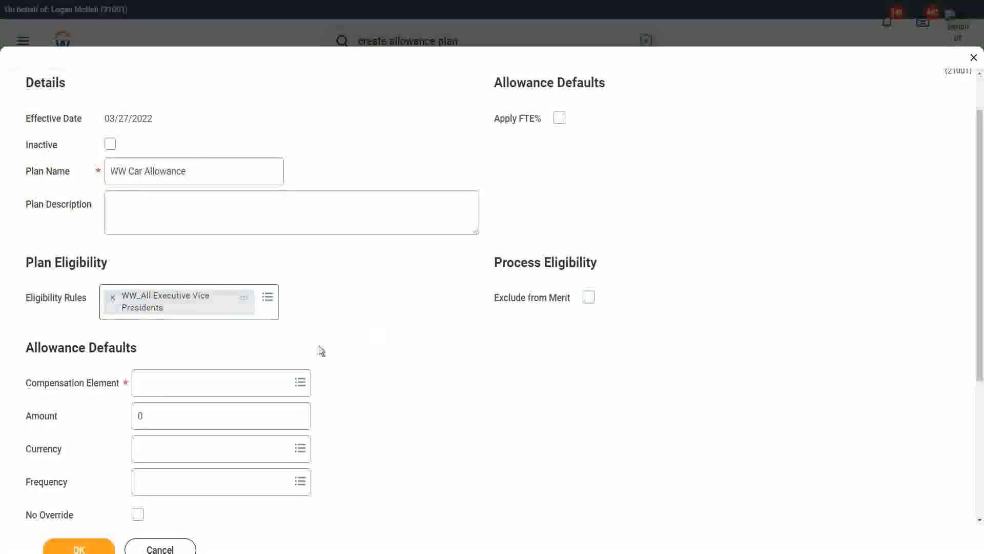
Step: Set the allowance defaults to compensation element Car Allowance, amount 1,200.00, currency USD and frequency Monthly
left_click(209, 382)
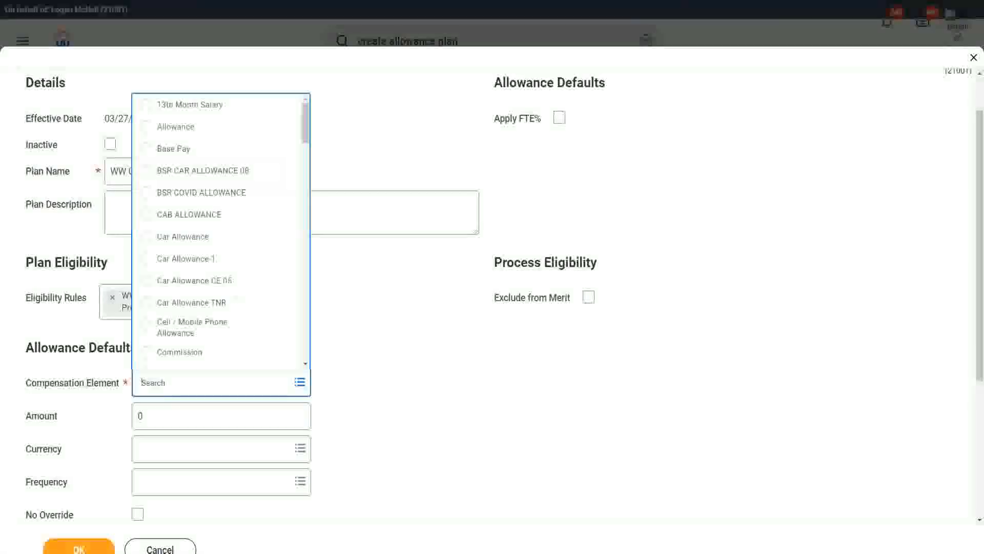
left_click(200, 238)
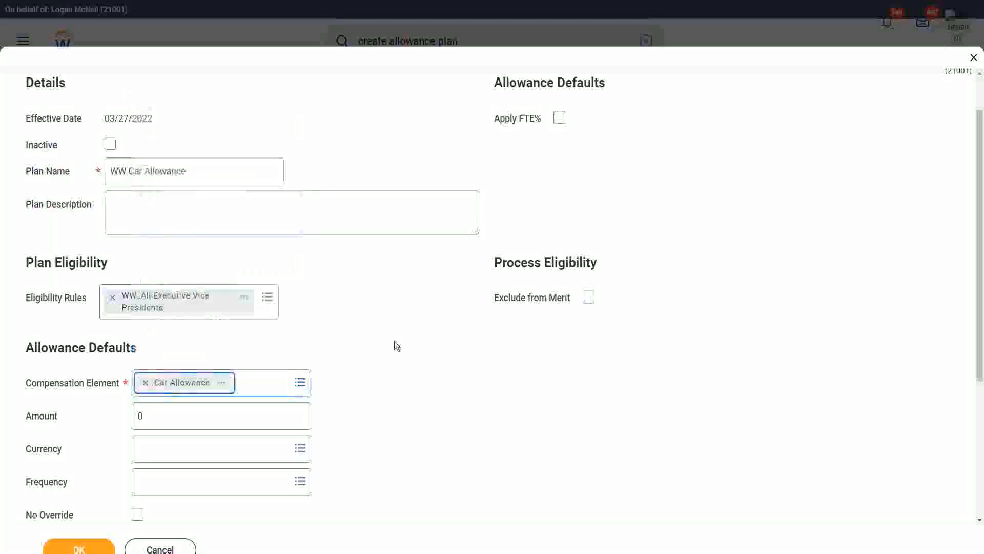
scroll(408, 331, "down", 3)
scroll(409, 333, "down", 1)
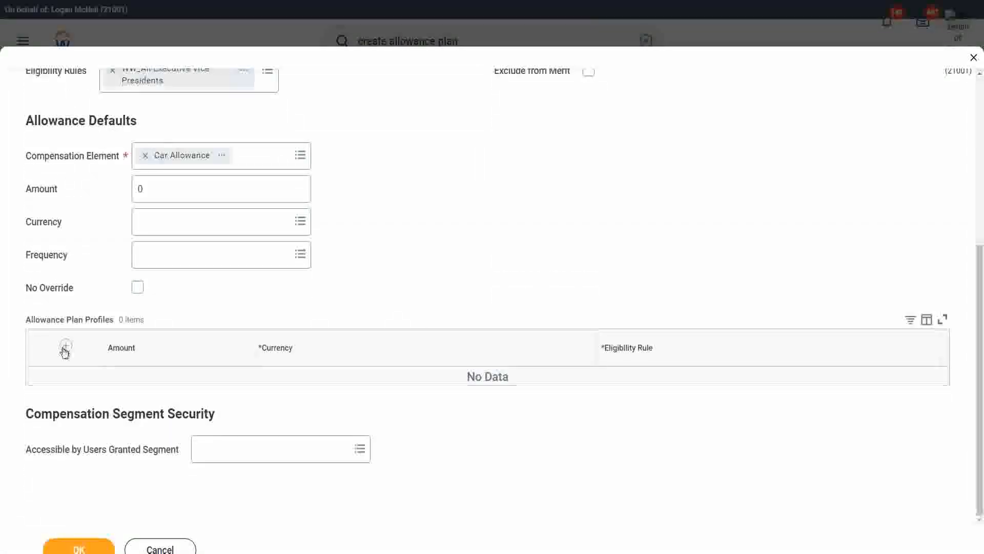
left_click(153, 187)
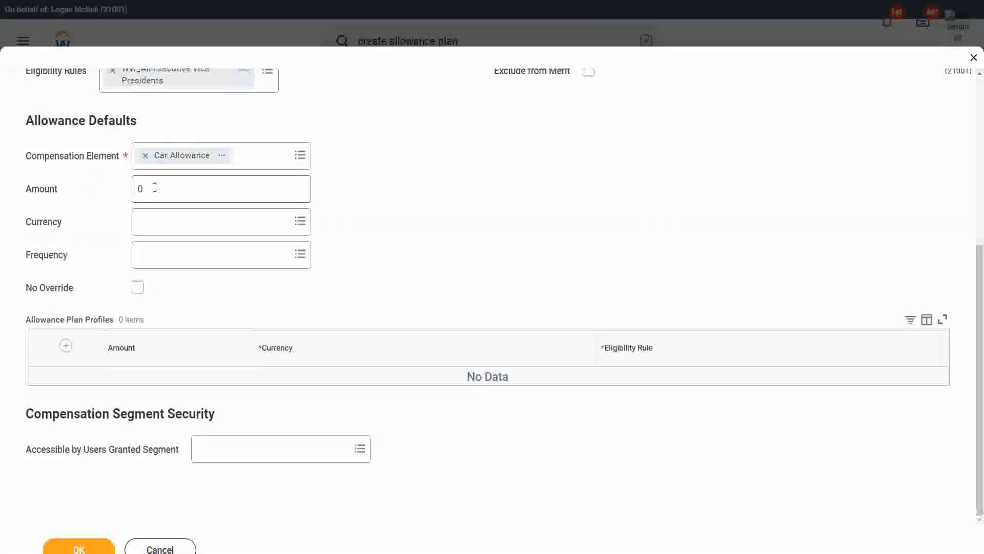
left_click(155, 189)
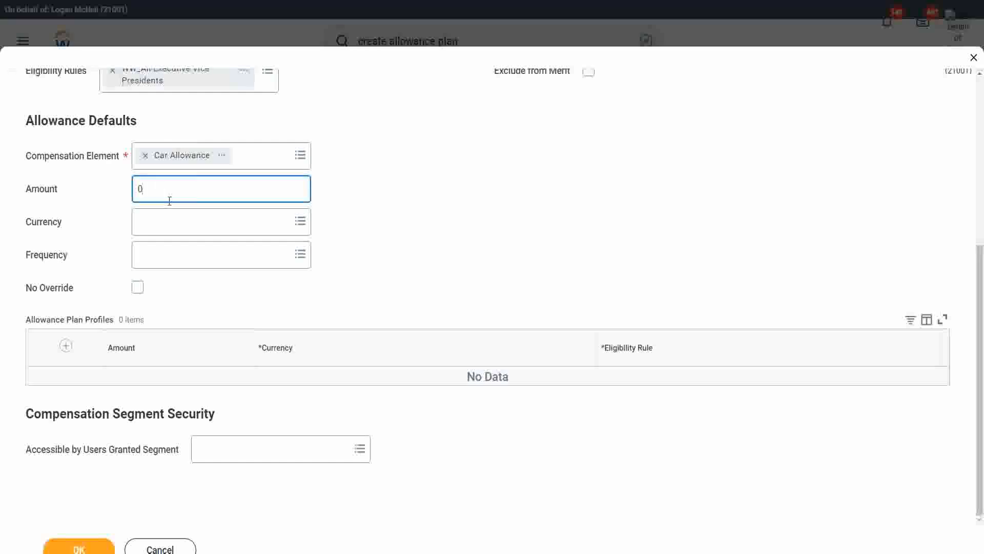
key("Tab")
type("usd")
key("Return")
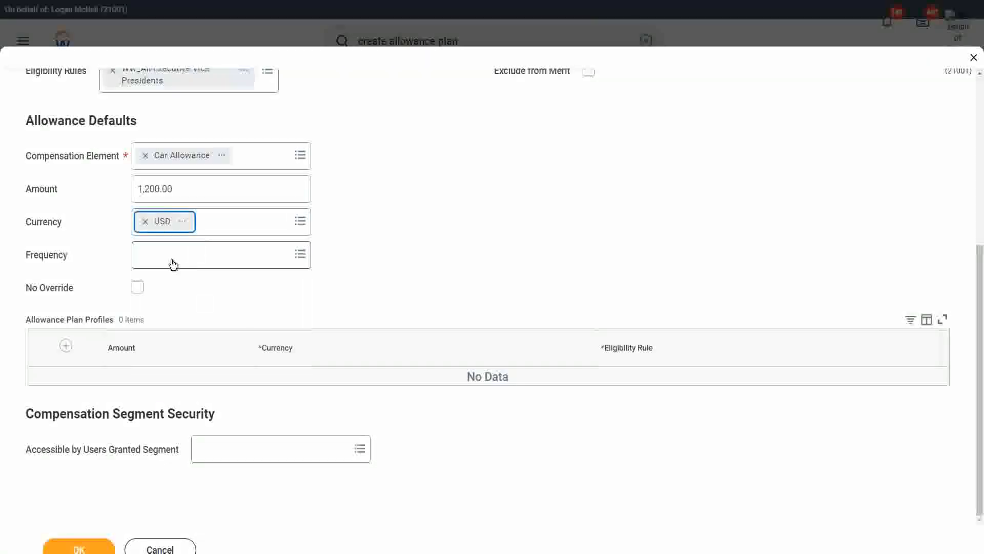
key("Tab")
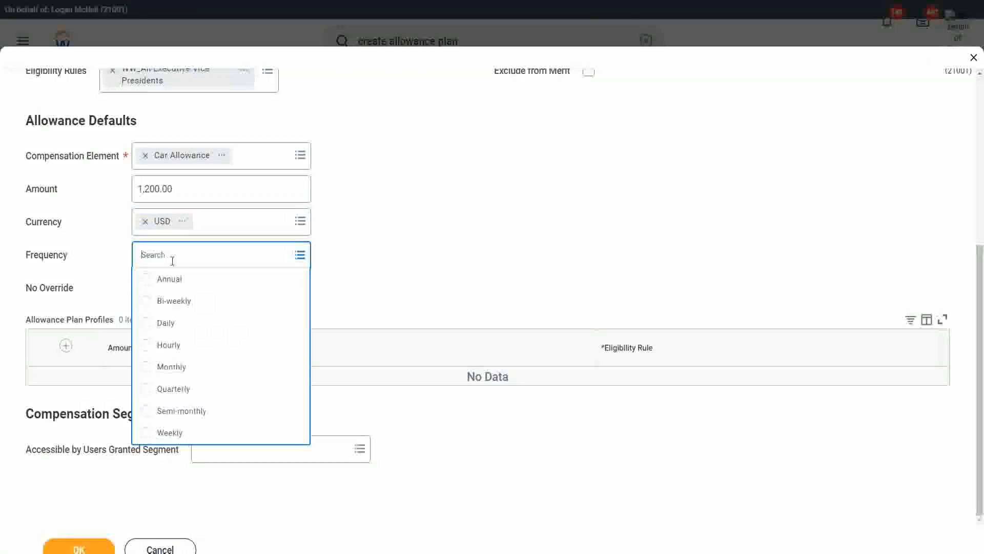
left_click(186, 368)
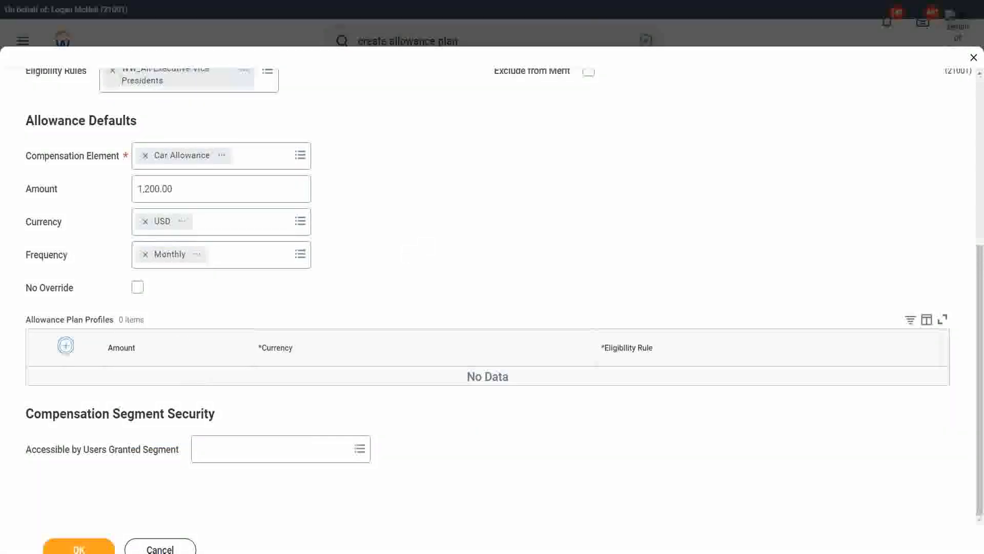
Step: Add an allowance plan profile with amount 1,200.00, currency USD and eligibility rule Country - United States of America
left_click_drag(225, 396, 260, 392)
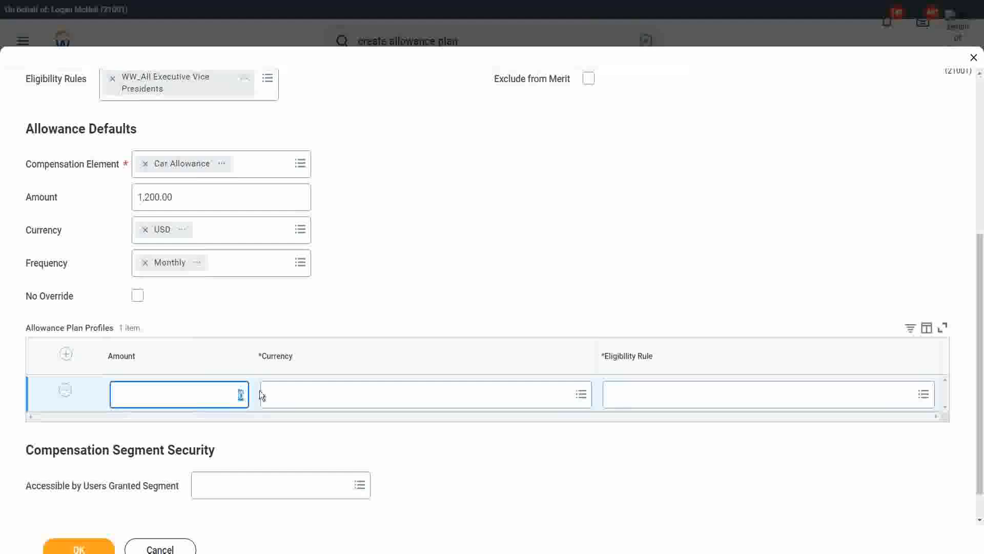
type("1200")
key("Tab")
type("a")
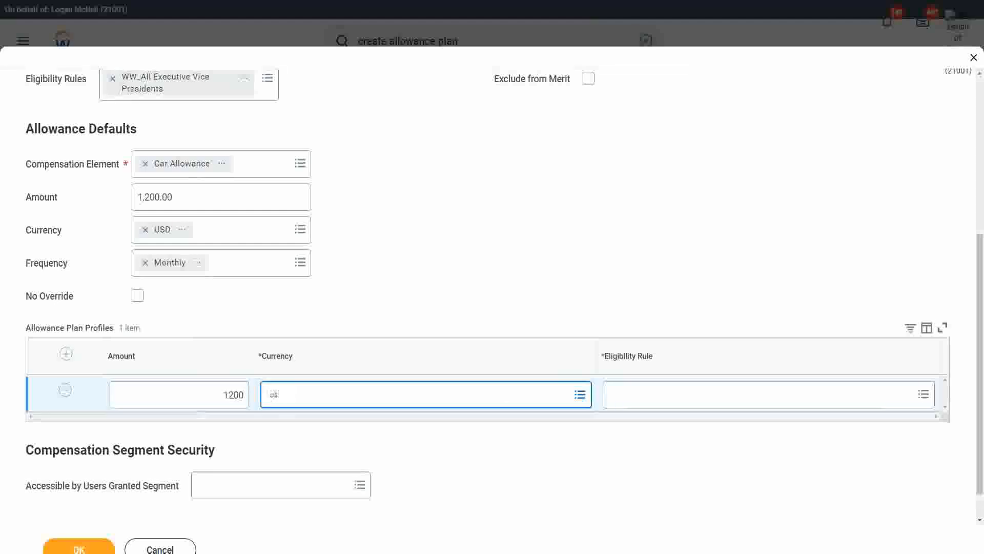
type("sd")
key("Tab")
type("adm")
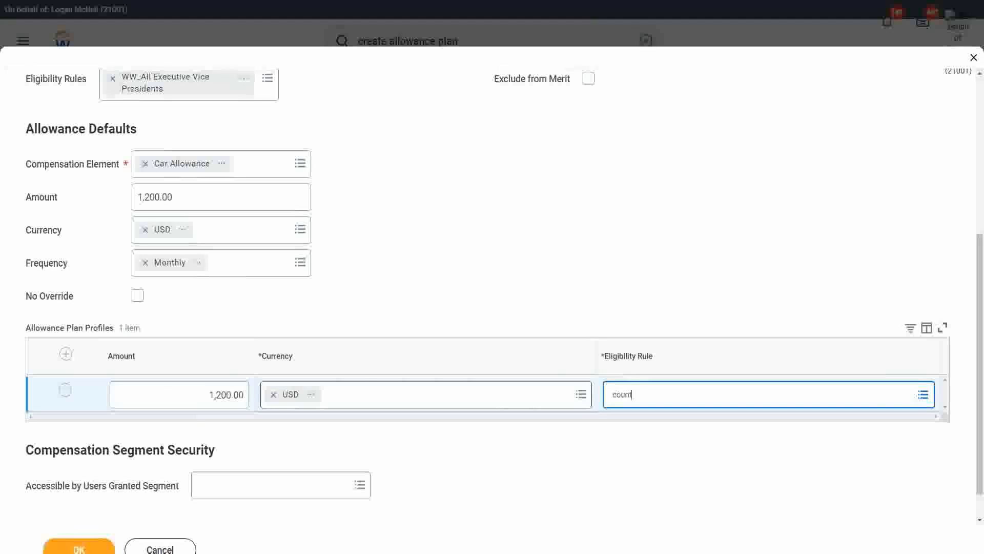
type("ry united states")
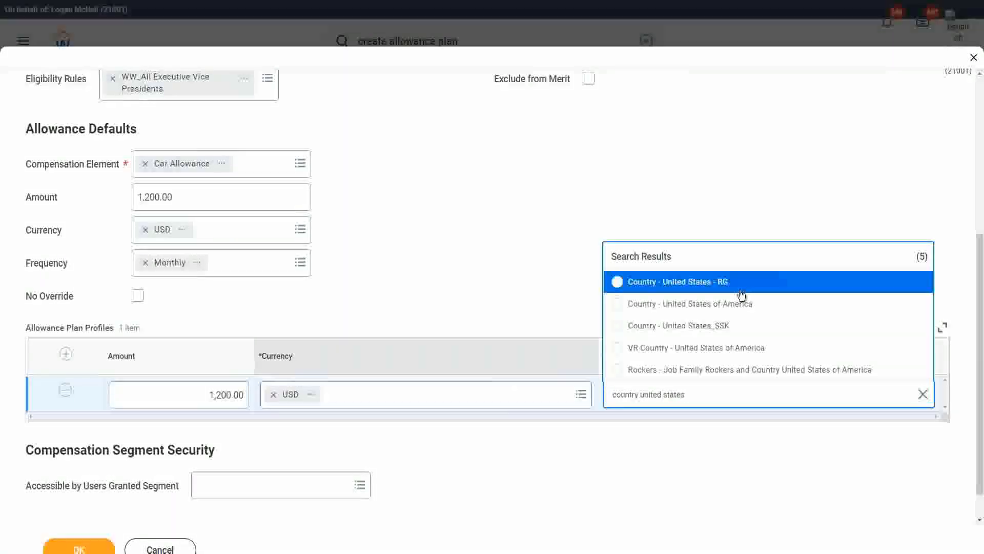
left_click(731, 305)
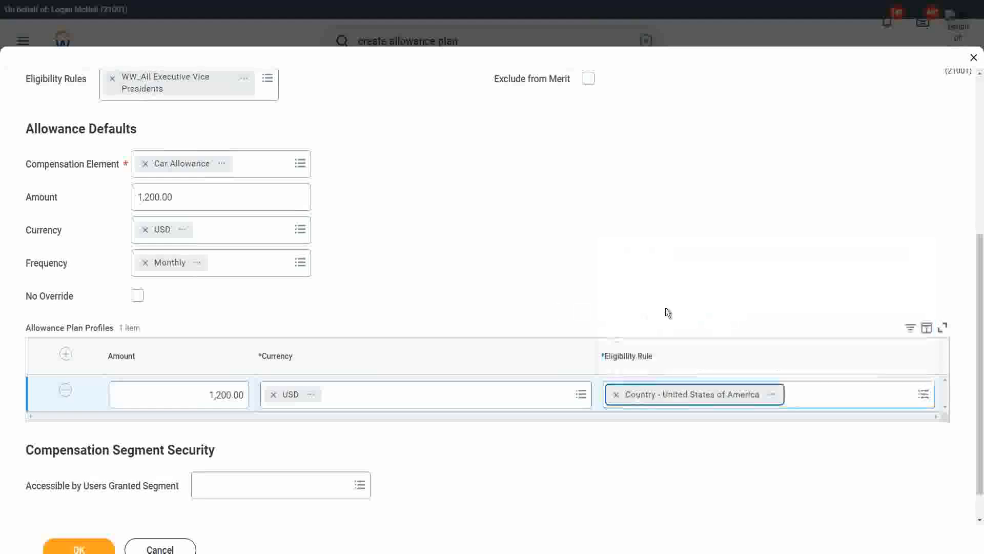
Step: Add a second allowance plan profile with amount 900.00 and currency GBP
left_click(65, 354)
left_click(210, 394)
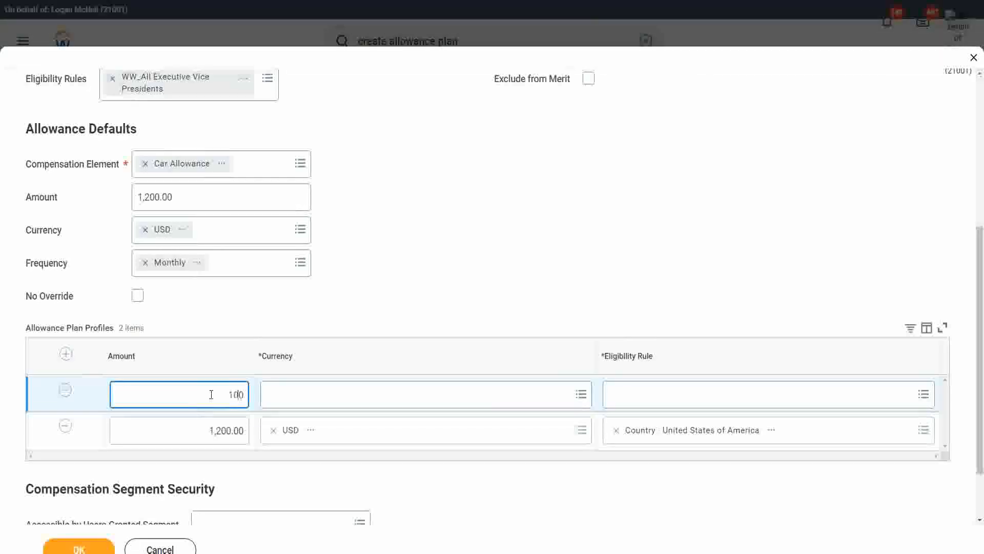
key("BackSpace")
key("BackSpace")
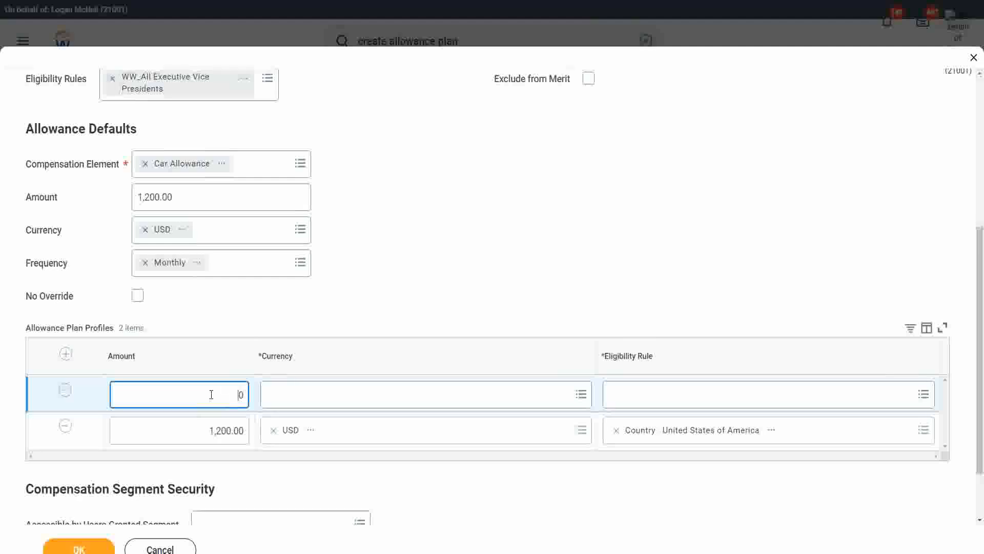
type("900")
key("Tab")
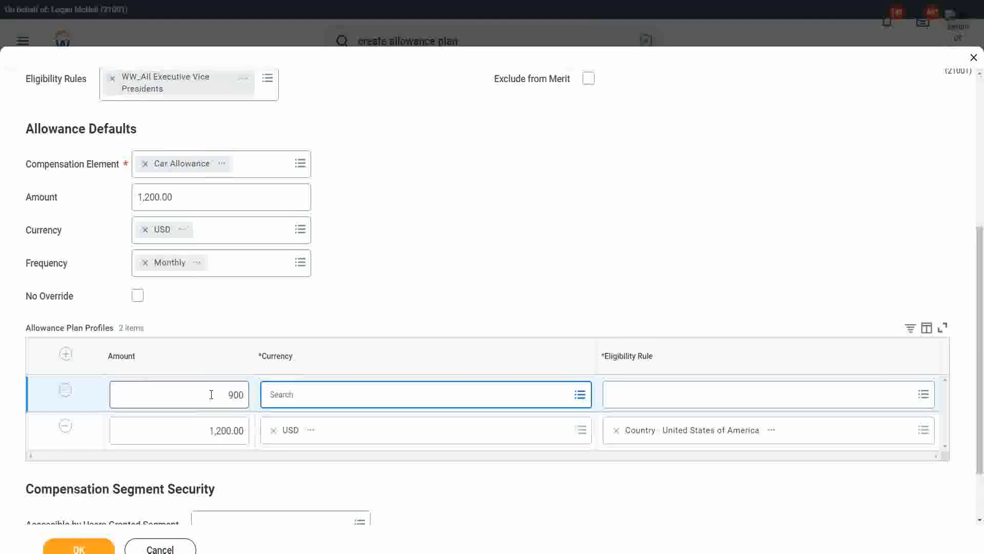
type("gbp")
key("Return")
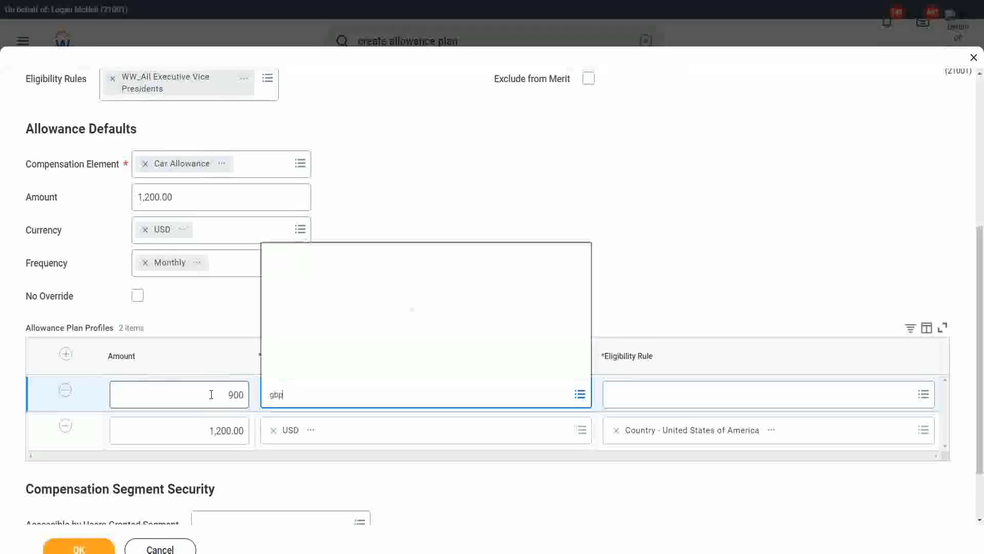
left_click(341, 332)
Step: Assign the eligibility rule Country - United Kingdom to the GBP profile and submit the allowance plan
left_click(720, 398)
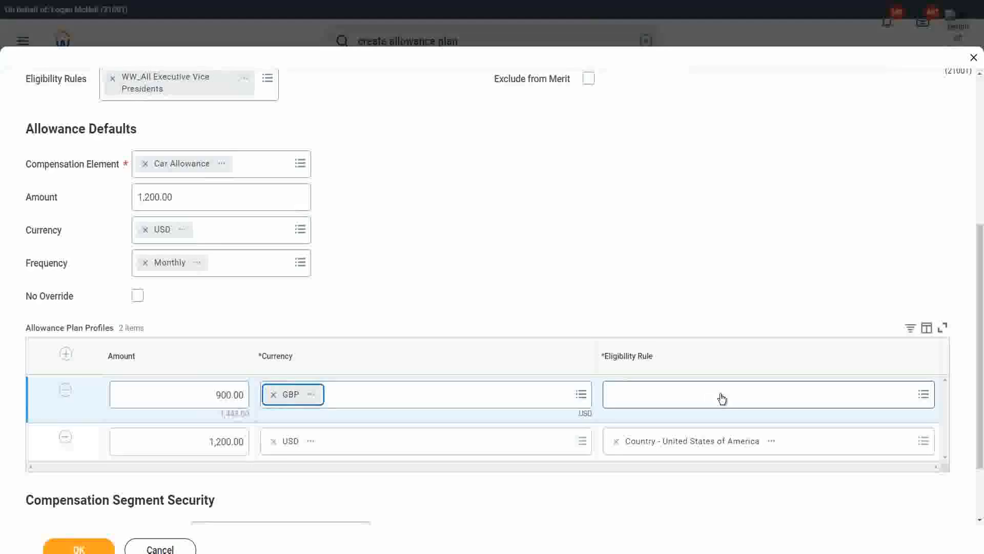
type("country united kingd")
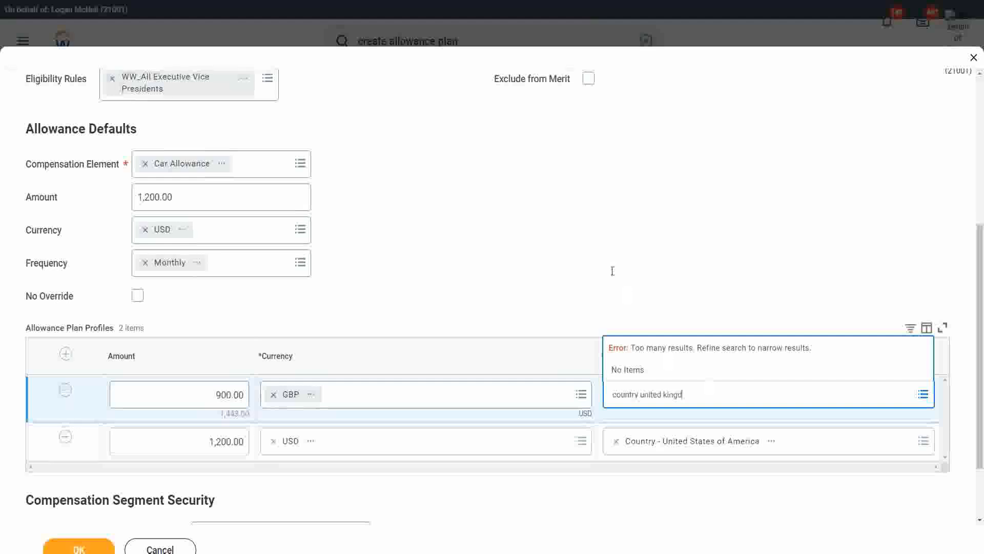
type("om")
key("Return")
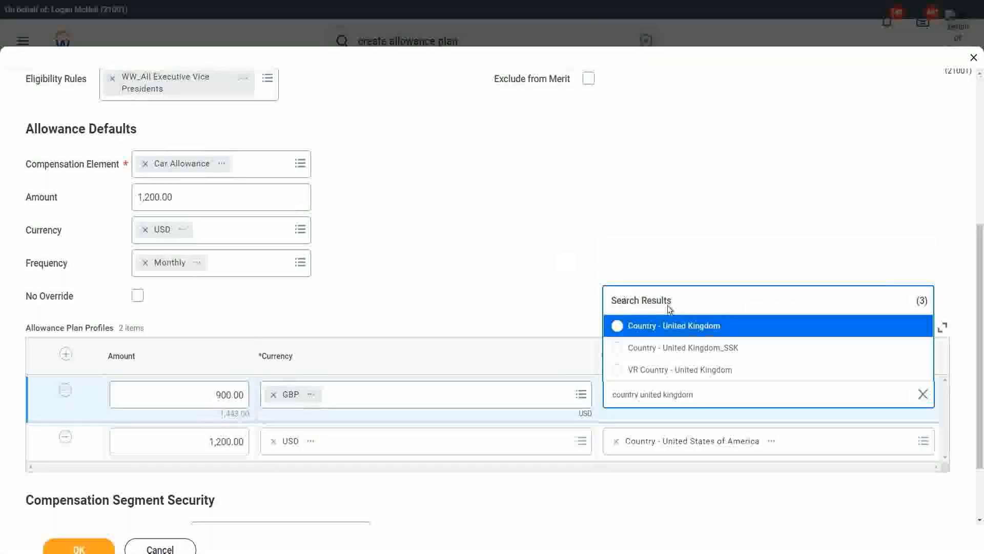
left_click(683, 328)
left_click(80, 549)
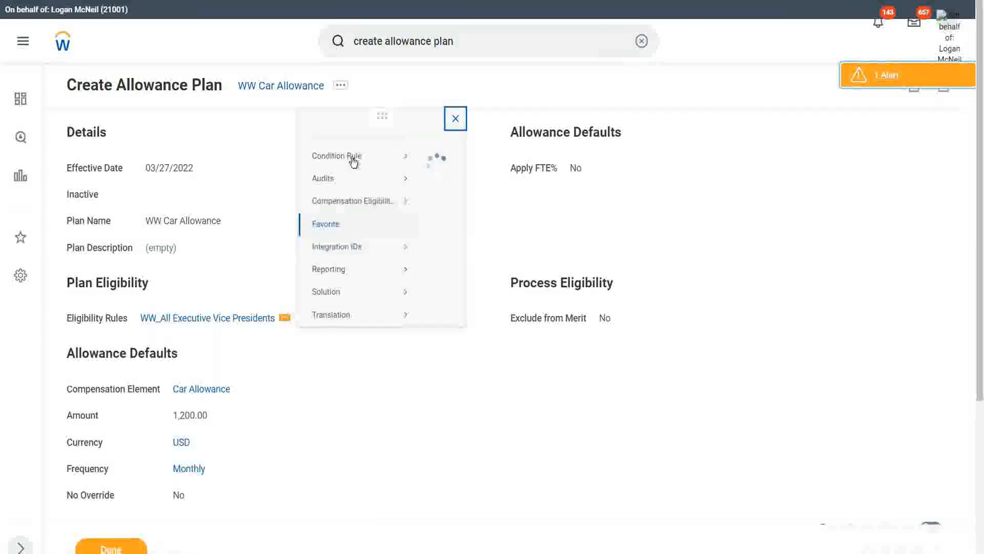
Step: Edit the WW_All Executive Vice Presidents rule and add 5 Executive Vice President to the Management Level condition's comparison values
mouse_move(359, 106)
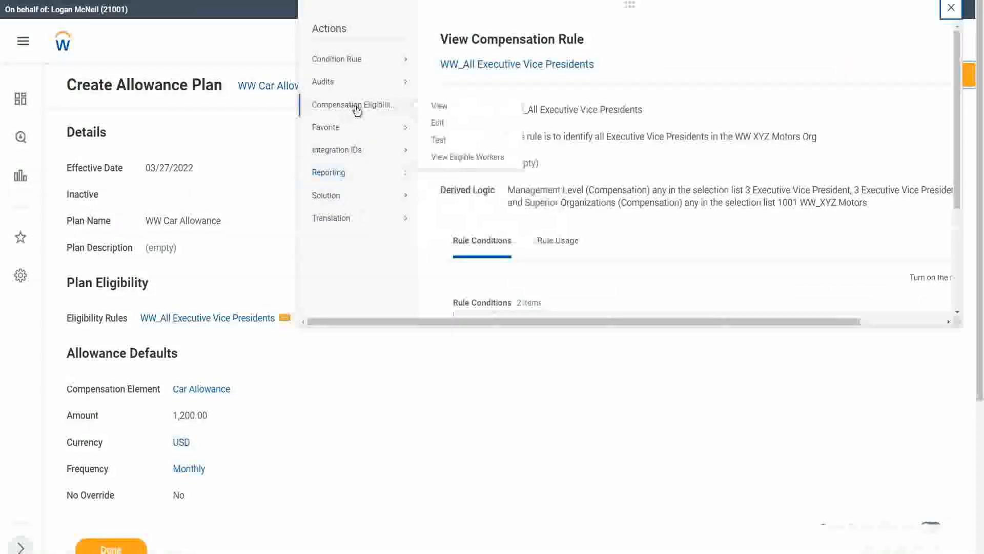
left_click(438, 124)
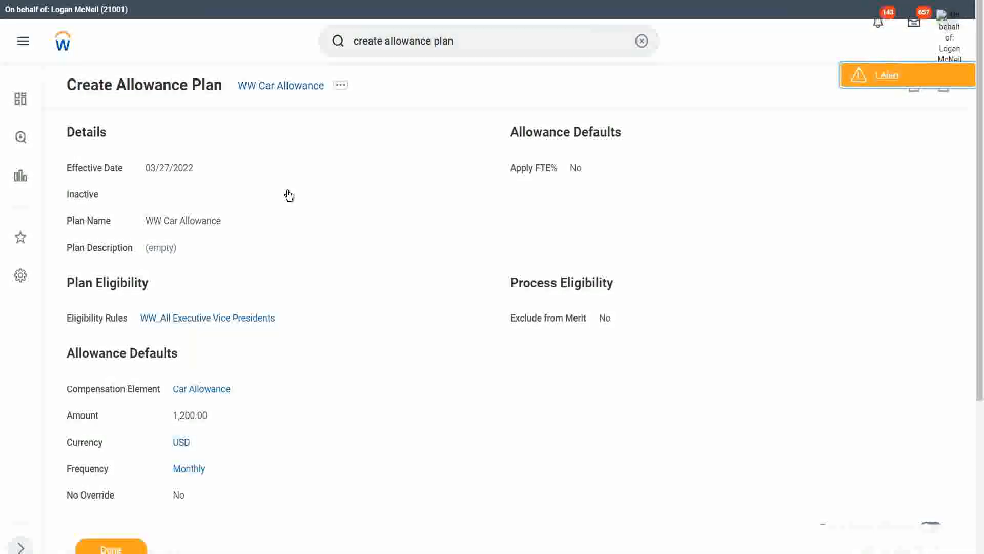
scroll(739, 407, "down", 3)
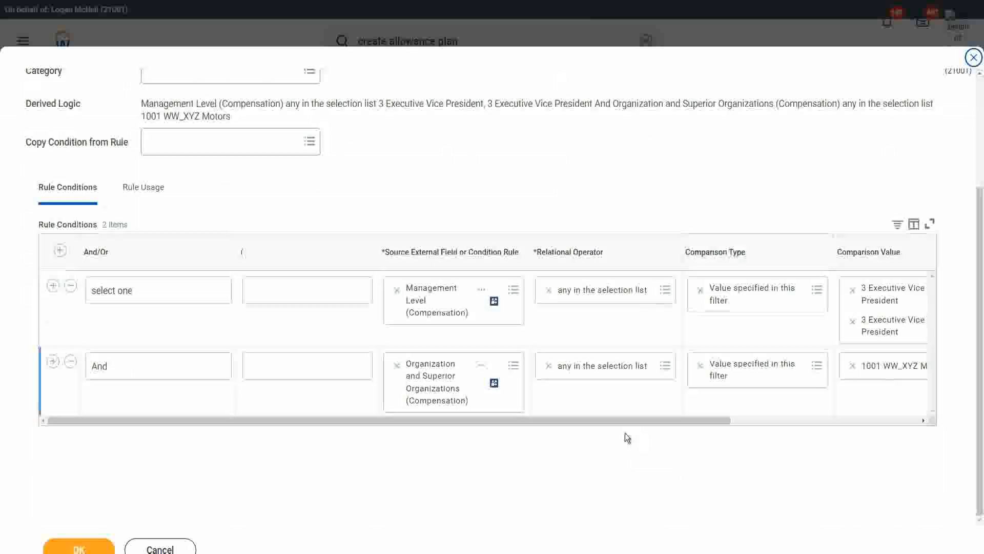
left_click_drag(629, 421, 811, 424)
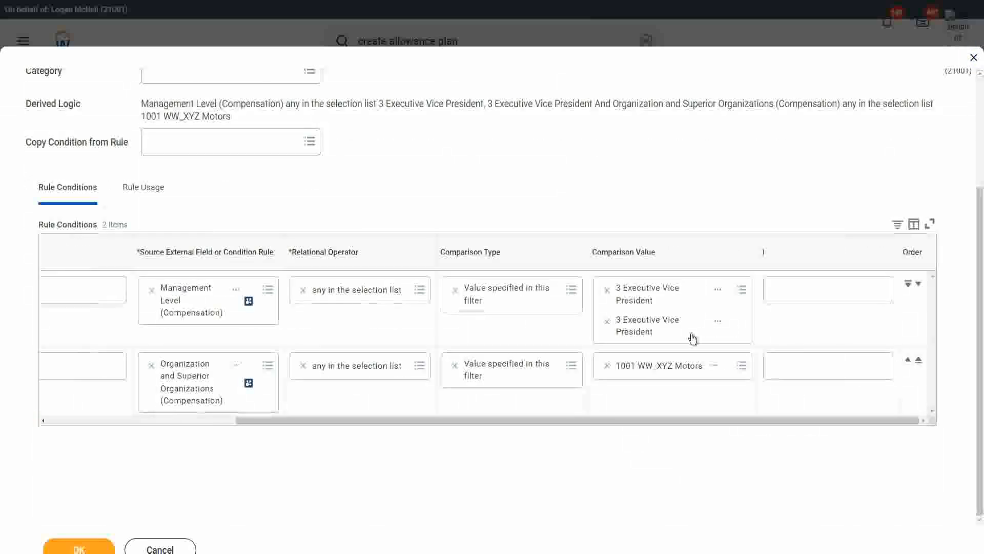
left_click(744, 336)
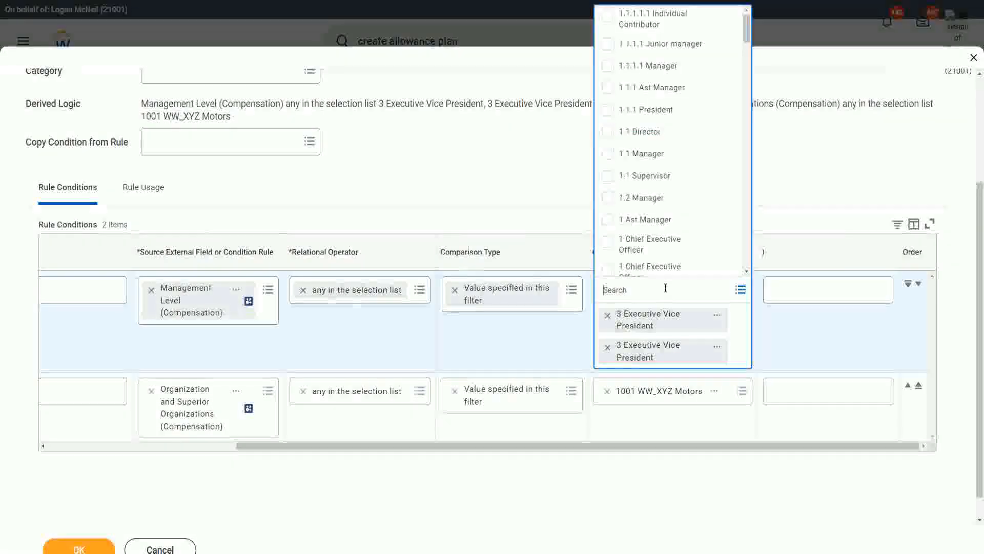
left_click_drag(748, 29, 749, 146)
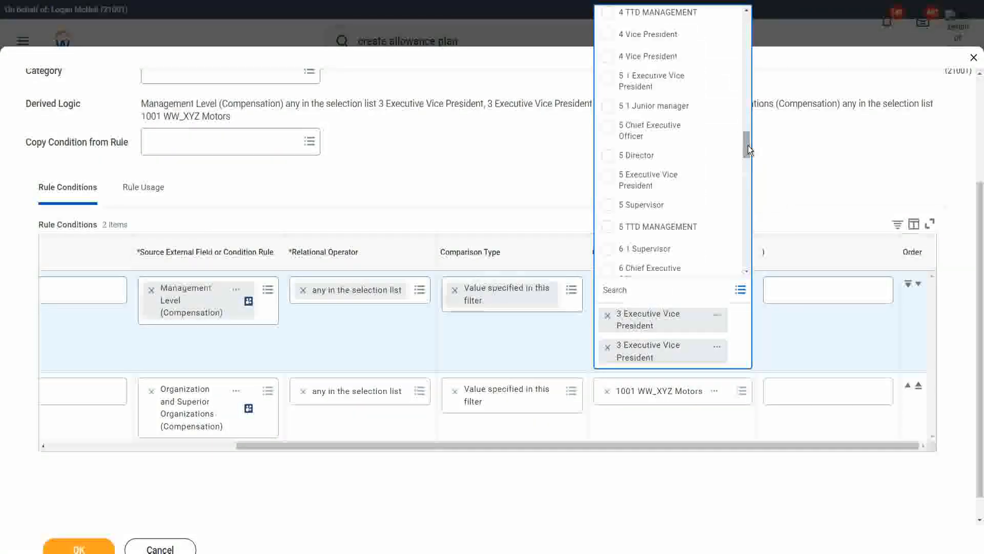
left_click(636, 186)
left_click(588, 272)
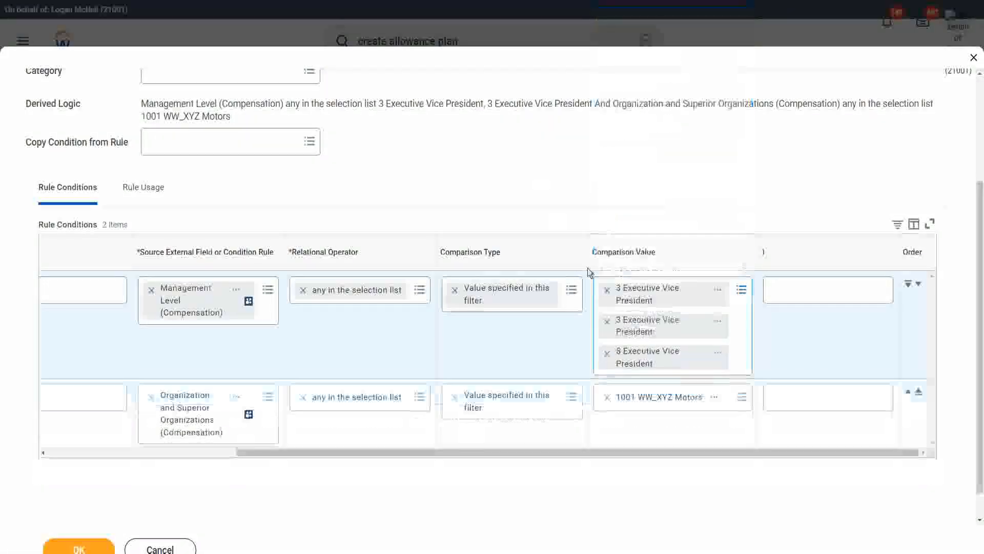
Step: Remove both 3 Executive Vice President values from the Management Level condition and save the compensation rule
left_click(607, 321)
left_click(607, 291)
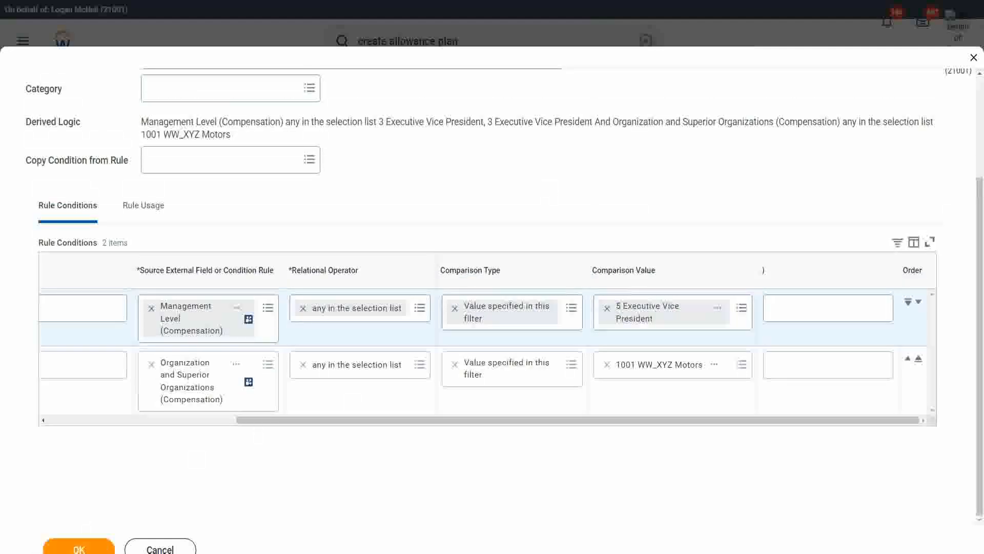
left_click(79, 548)
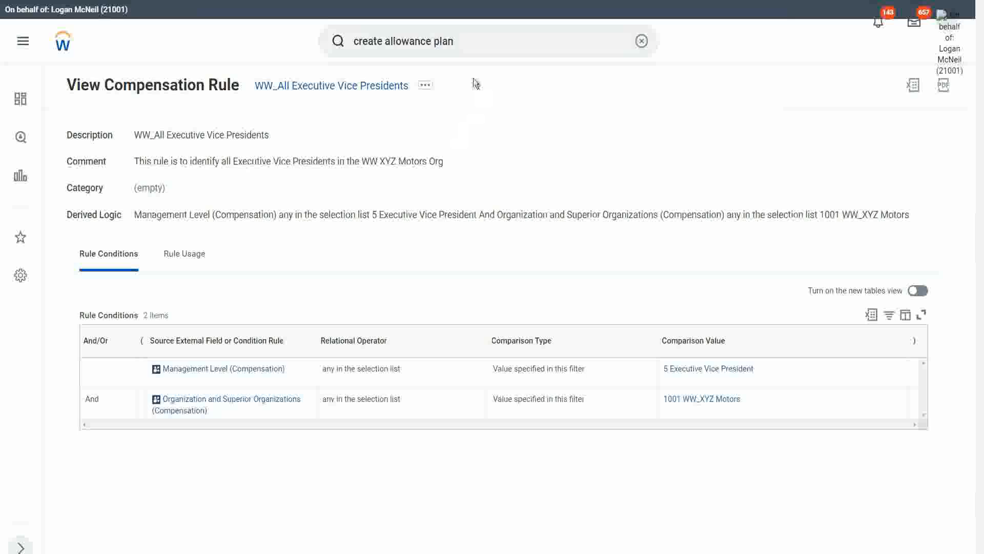
Step: Replace the global search text to look for a create task
left_click(475, 44)
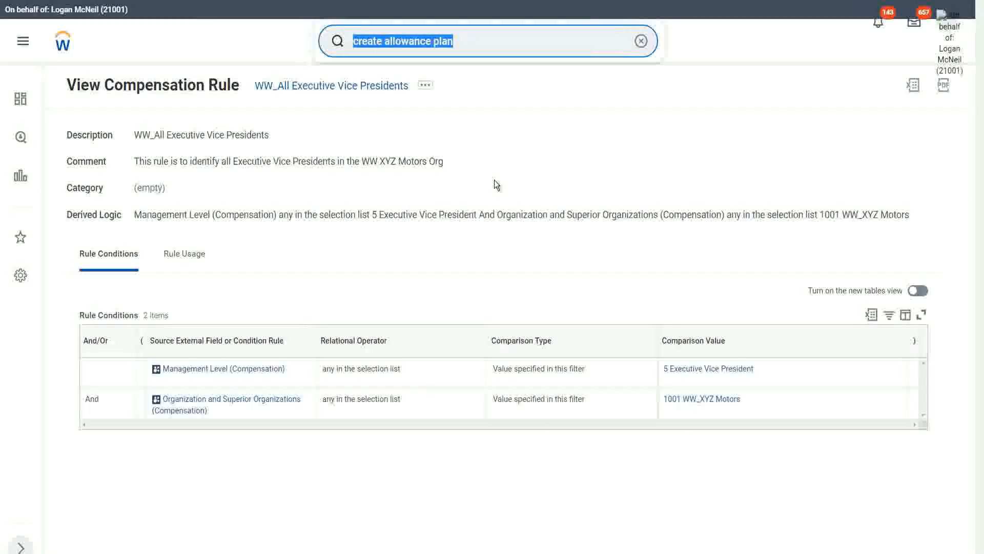
type("cretae")
key("BackSpace")
key("BackSpace")
key("BackSpace")
key("BackSpace")
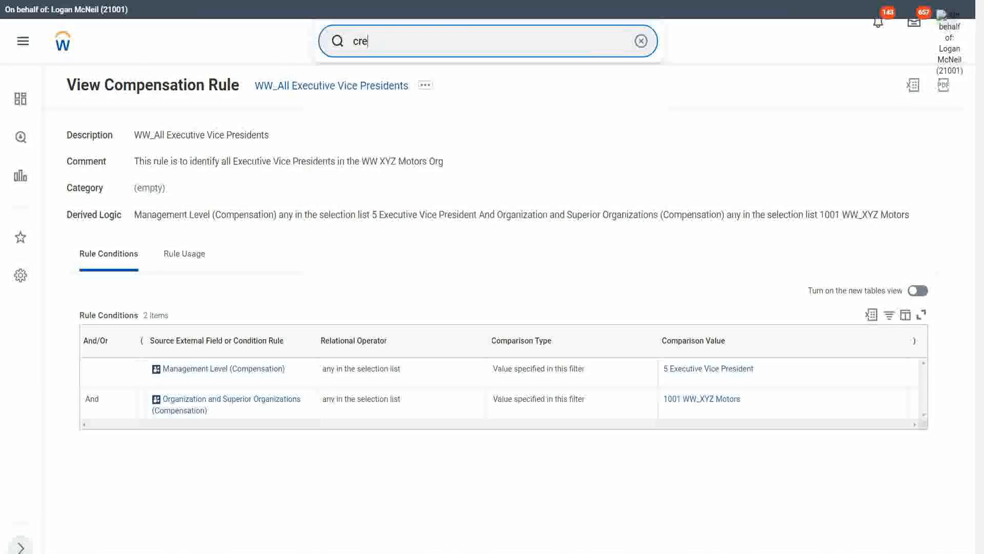